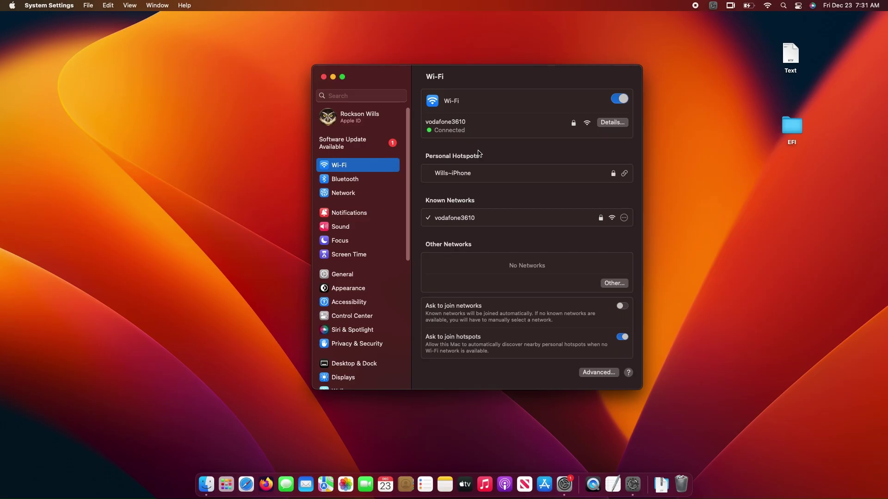
# Step: Examine the Bluetooth settings and the device details of the paired headset
pyautogui.click(341, 183)
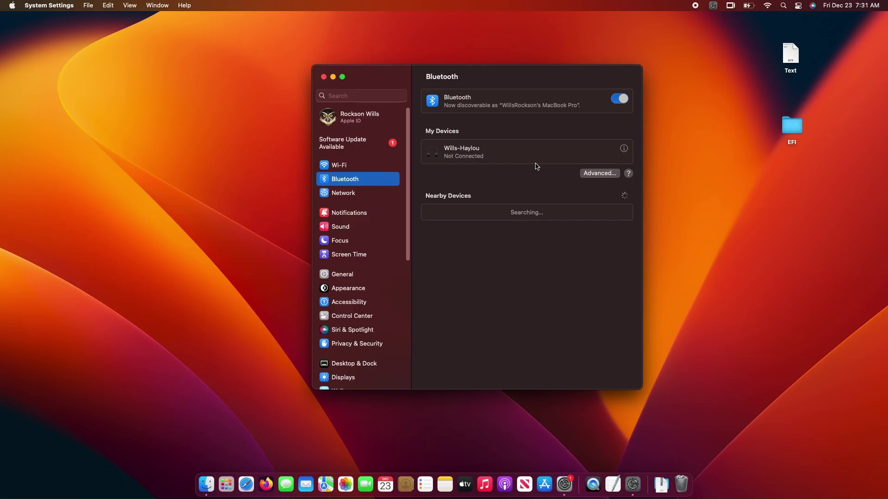
pyautogui.moveTo(525, 155)
pyautogui.click(624, 149)
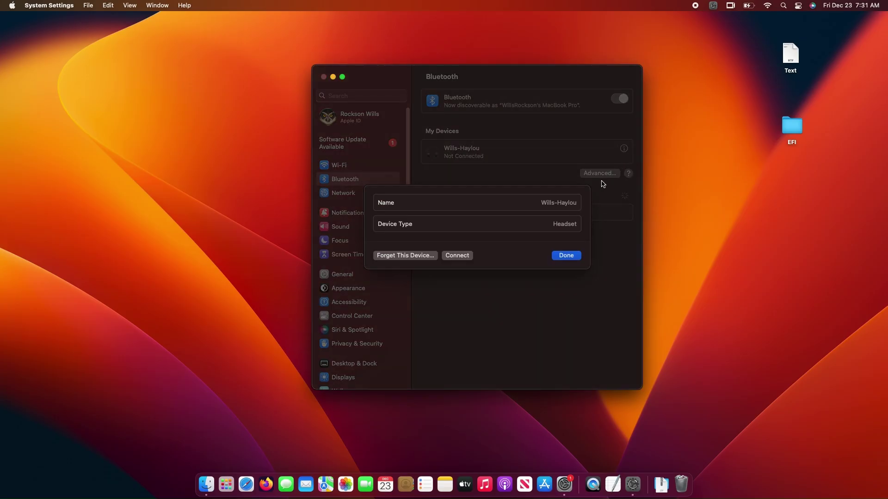
pyautogui.click(565, 257)
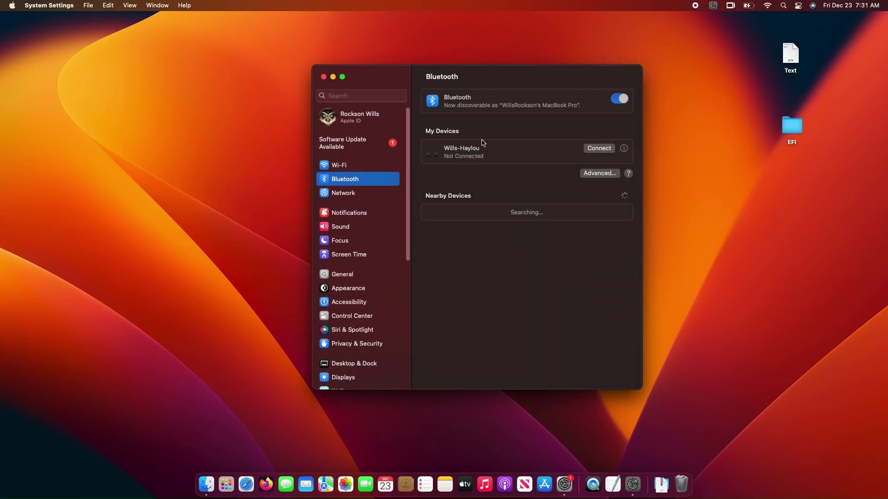
# Step: Check the Wi-Fi settings, then close System Settings
pyautogui.click(343, 167)
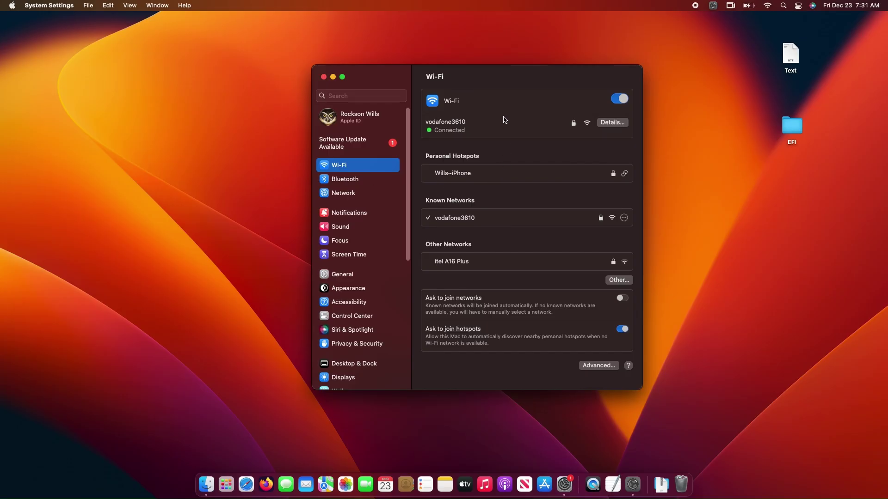
pyautogui.moveTo(508, 77); pyautogui.dragTo(493, 78)
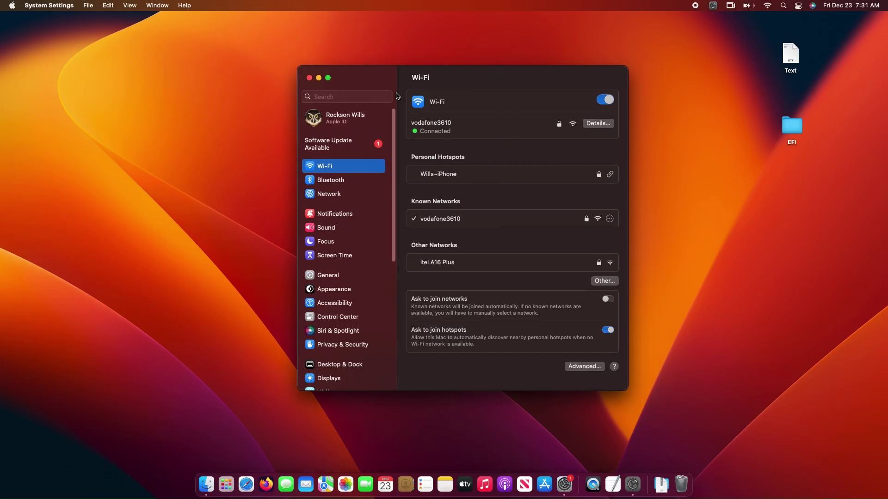
pyautogui.click(309, 78)
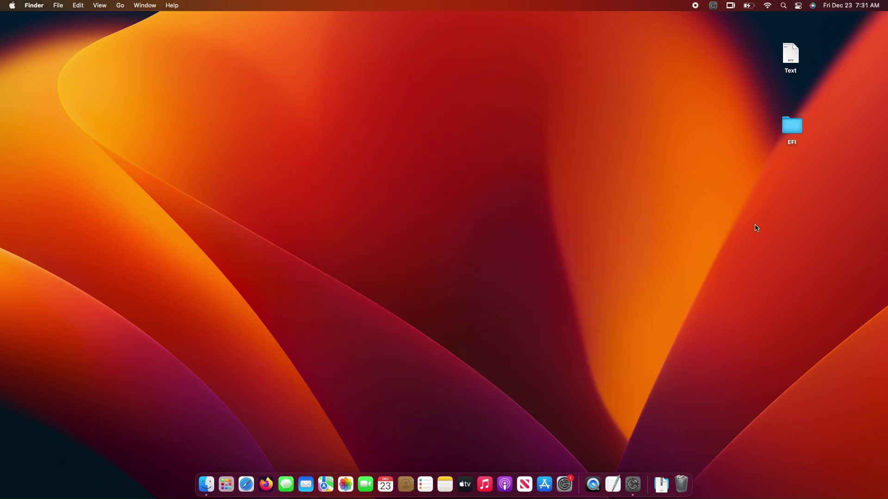
# Step: Open the Text note from the desktop and copy its "AirportItlwm kext" line
pyautogui.doubleClick(784, 52)
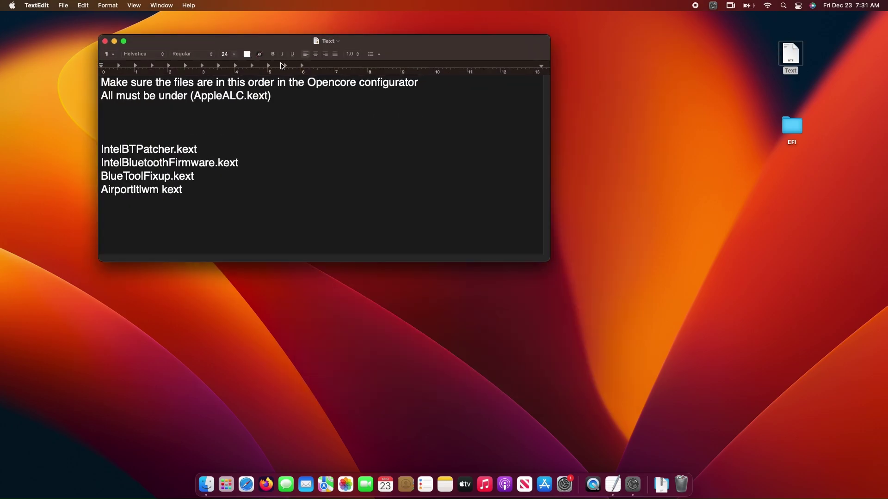
pyautogui.moveTo(276, 39); pyautogui.dragTo(242, 37)
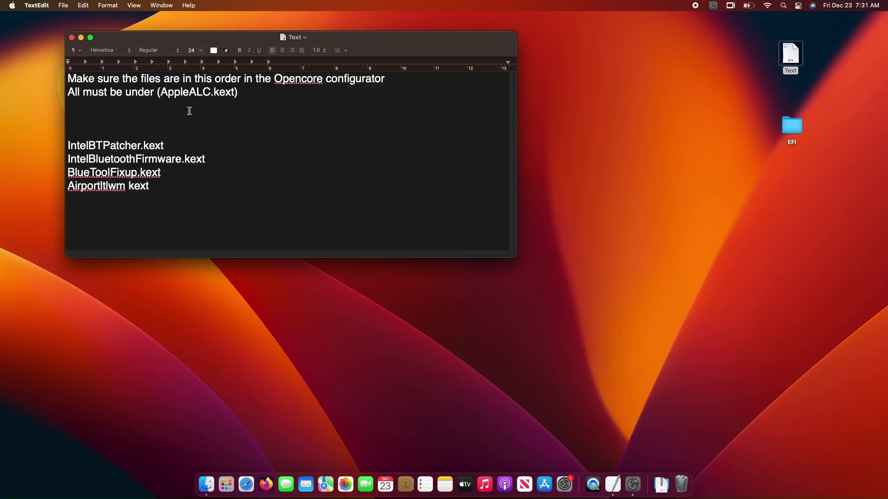
pyautogui.moveTo(69, 185); pyautogui.dragTo(155, 186)
pyautogui.rightClick(101, 189)
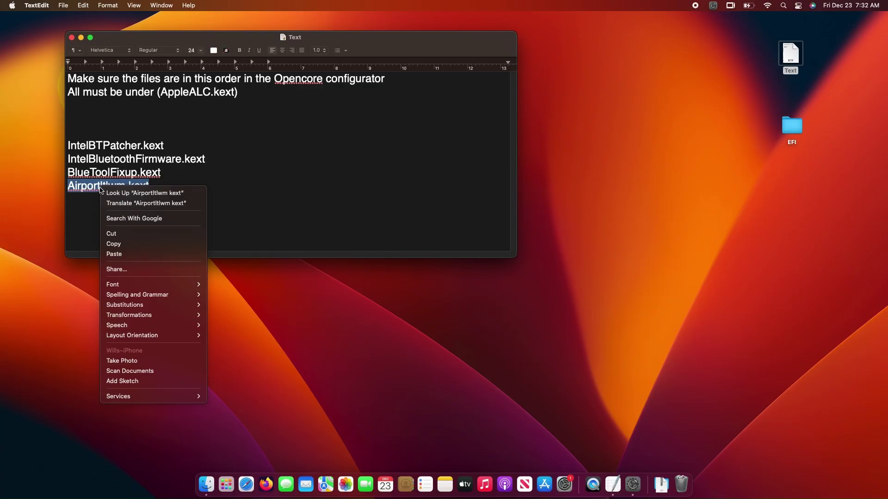
pyautogui.click(114, 244)
pyautogui.click(290, 347)
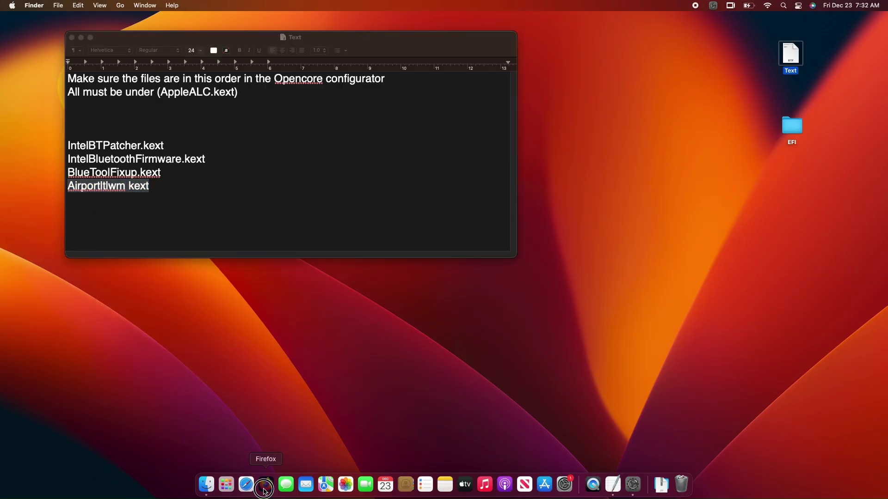
# Step: Switch to Firefox, search the web for the copied AirportItlwm kext name and open the OpenIntelWireless/itlwm releases page
pyautogui.click(266, 484)
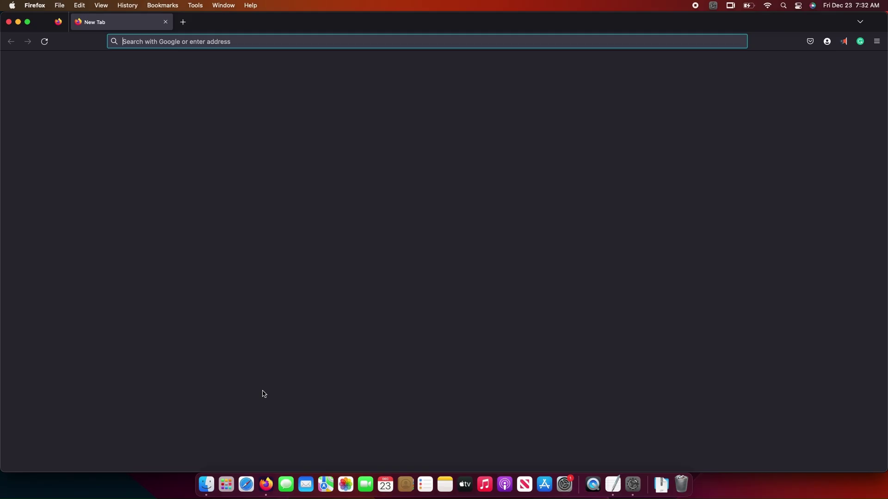
pyautogui.rightClick(209, 42)
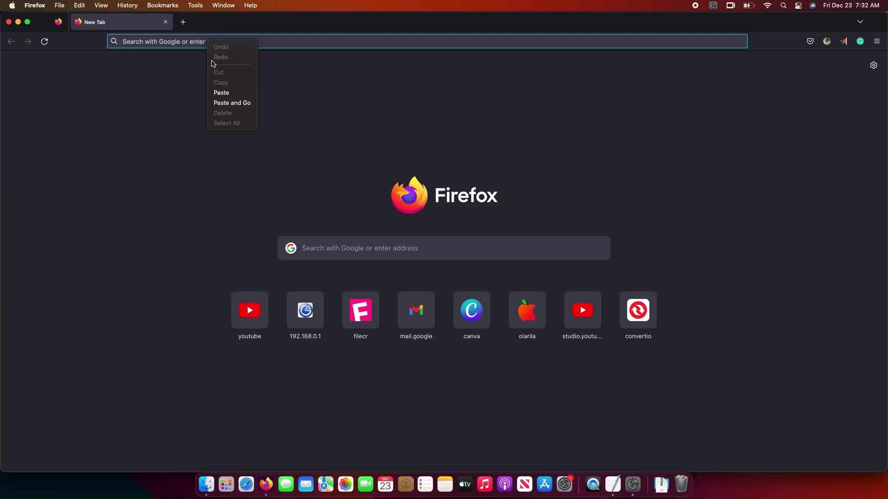
pyautogui.click(231, 103)
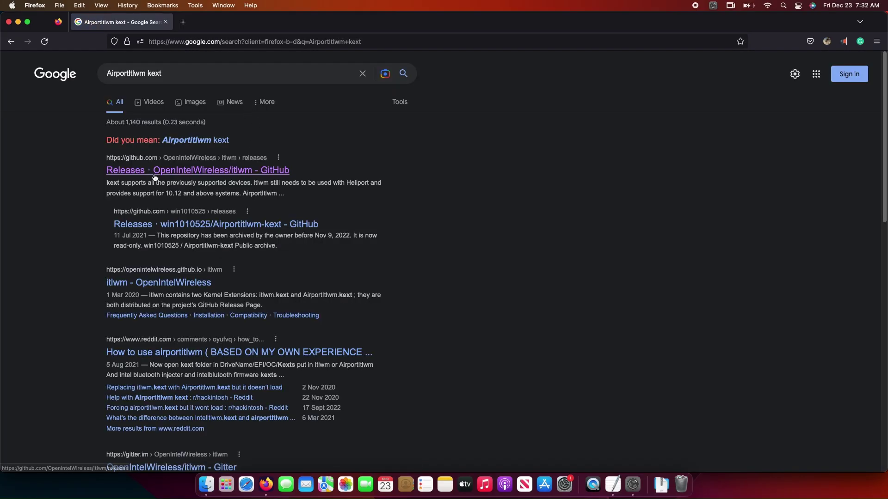
pyautogui.click(151, 176)
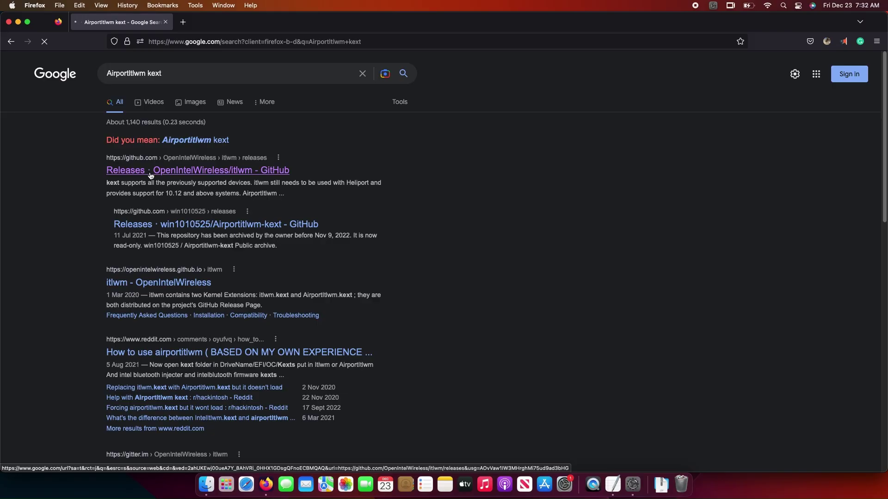
# Step: Expand the v2.2.0-alpha assets and download AirportItlwm-Ventura-v2.2.0-DEBUG-alpha-acc7ff9.zip
pyautogui.scroll(-2, 274, 180)
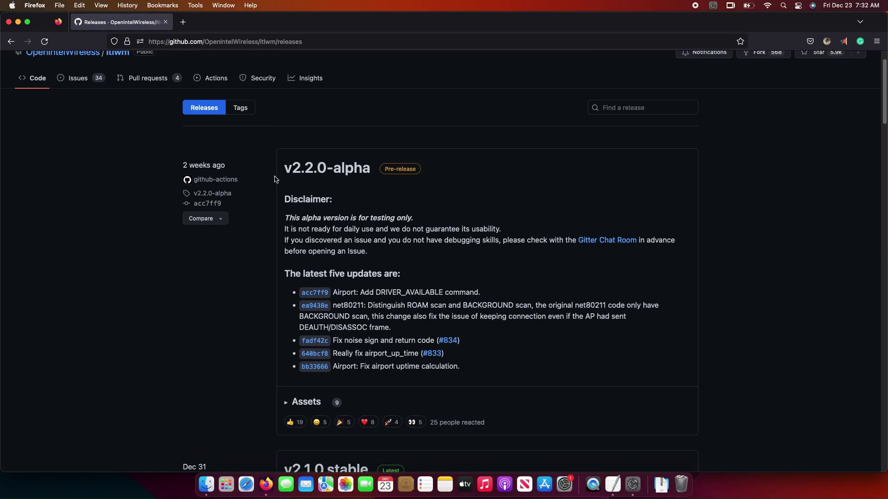
pyautogui.scroll(-2, 274, 180)
pyautogui.scroll(-4, 274, 179)
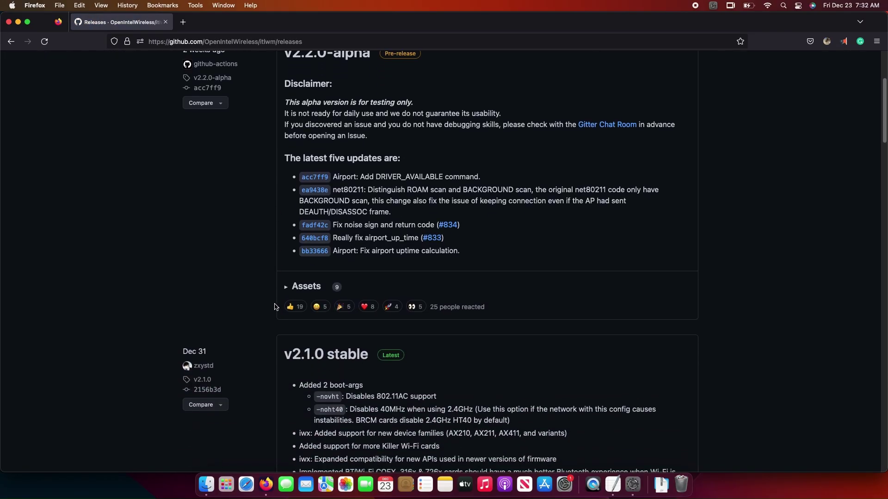
pyautogui.click(286, 290)
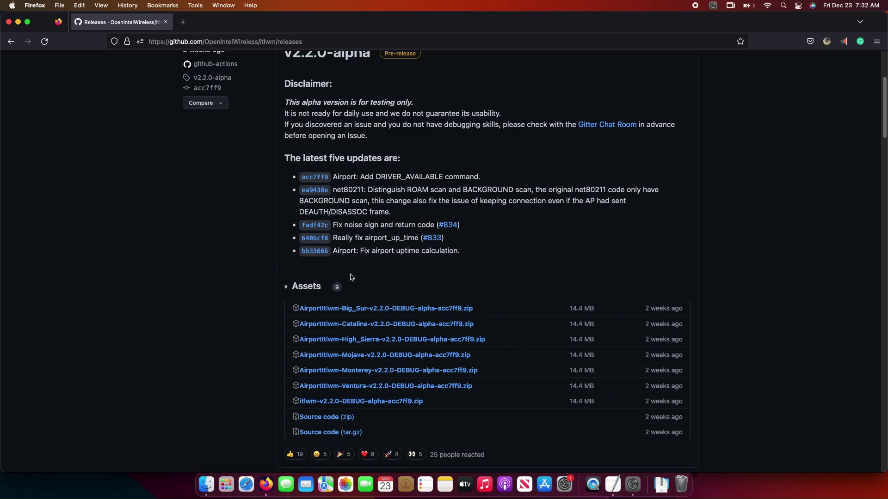
pyautogui.scroll(-2, 358, 254)
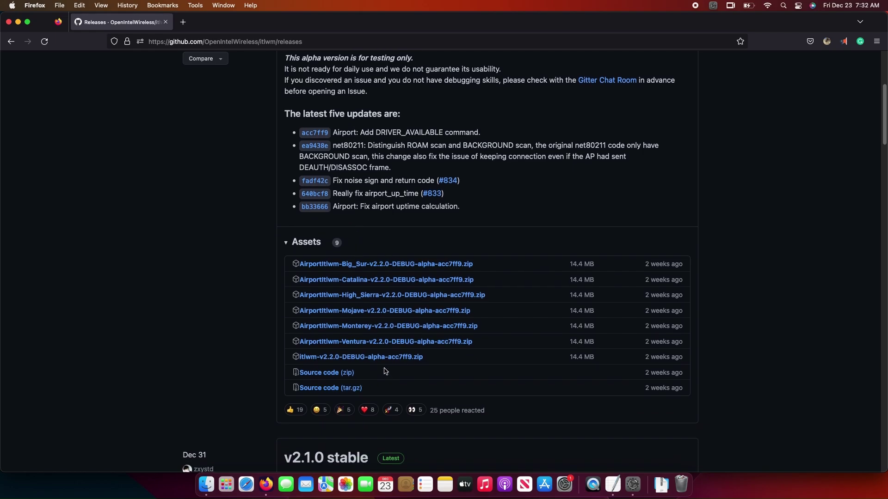
pyautogui.click(342, 343)
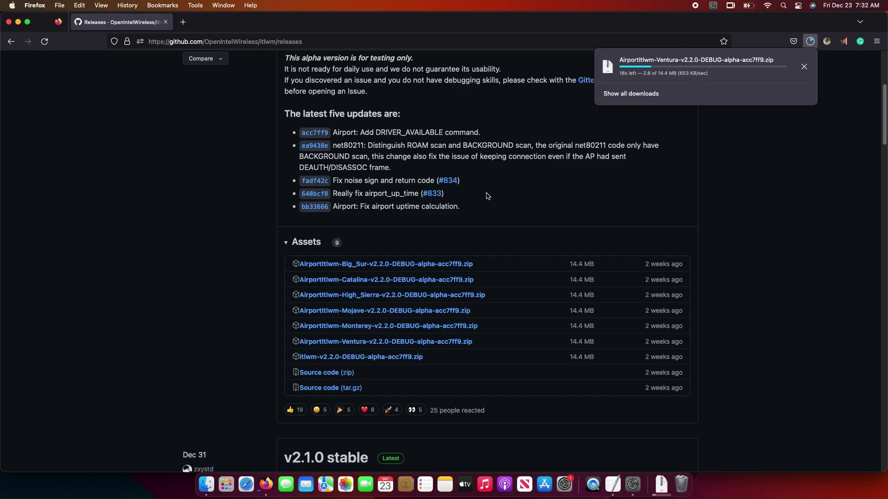
# Step: Return to the Text note and copy the "IntelBluetoothFirmware.kext" line
pyautogui.click(18, 22)
pyautogui.doubleClick(108, 159)
pyautogui.rightClick(148, 158)
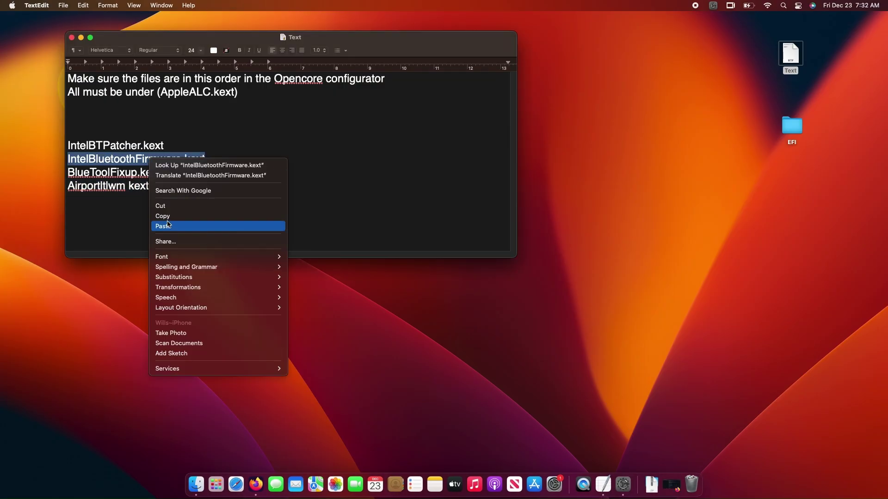
pyautogui.click(165, 226)
# Step: Switch to Firefox and search for the copied IntelBluetoothFirmware.kext name in a new tab
pyautogui.click(255, 484)
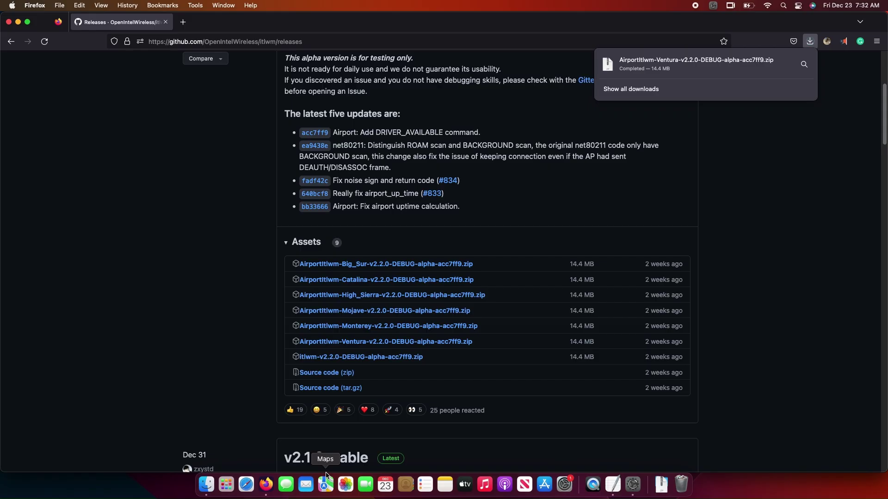
pyautogui.click(177, 22)
pyautogui.rightClick(198, 40)
pyautogui.click(240, 99)
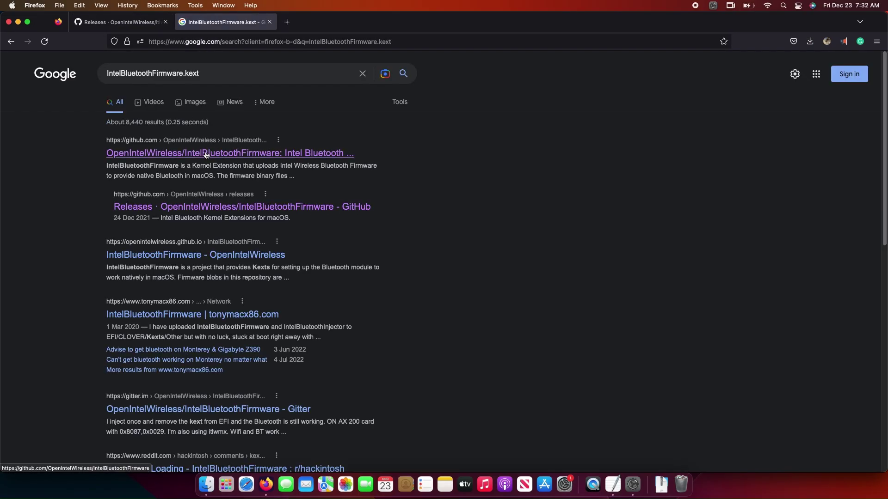
# Step: Open the releases of the OpenIntelWireless/IntelBluetoothFirmware repository and download IntelBluetooth-v2.2.0.zip
pyautogui.click(257, 154)
pyautogui.click(601, 338)
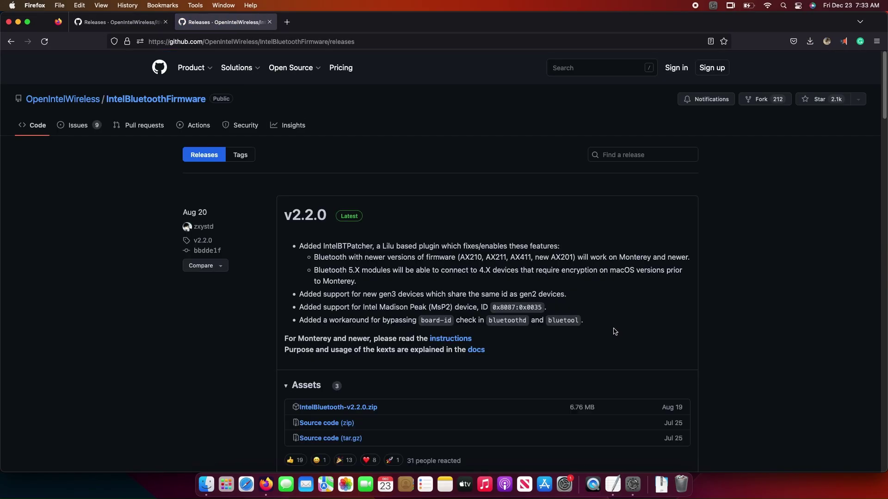
pyautogui.scroll(-3, 489, 287)
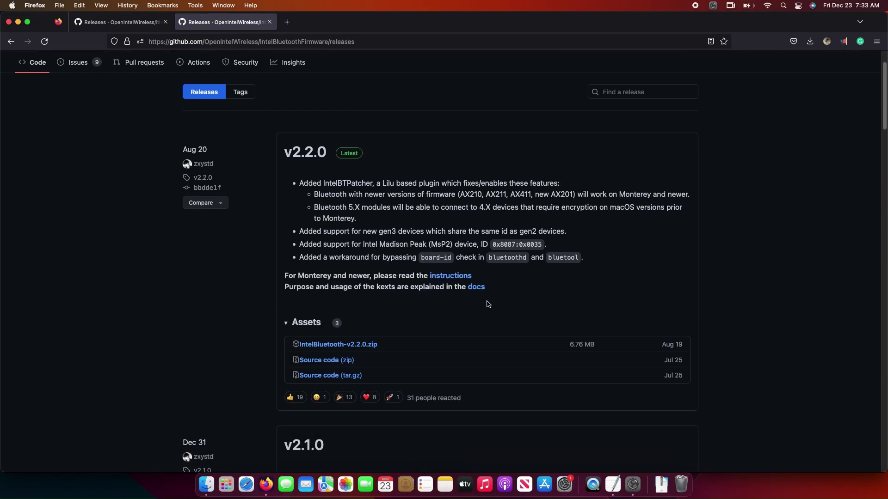
pyautogui.click(323, 343)
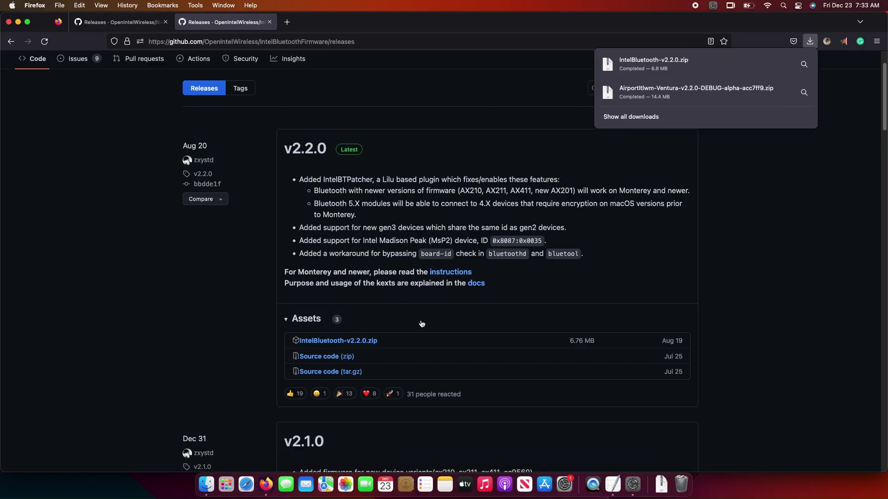
# Step: Go back to the Text note and copy the "BlueToolFixup.kext" line
pyautogui.click(18, 22)
pyautogui.doubleClick(96, 172)
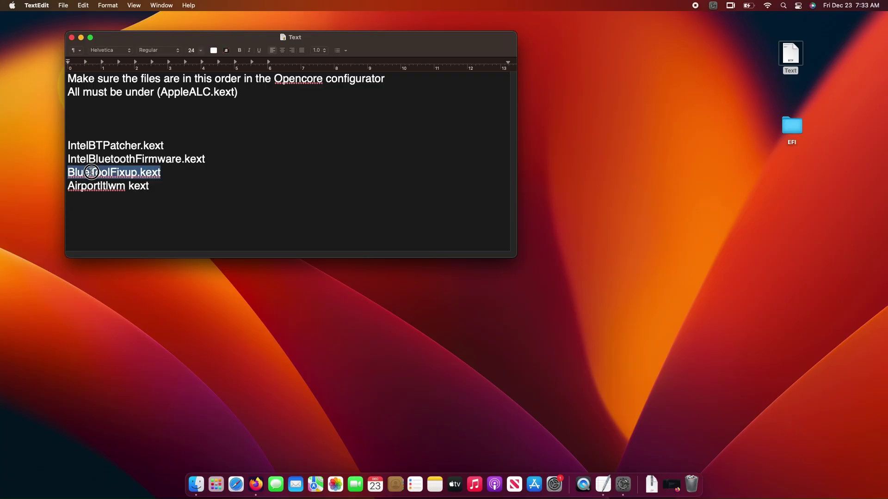
pyautogui.click(95, 173)
pyautogui.moveTo(72, 170); pyautogui.dragTo(161, 173)
pyautogui.rightClick(119, 173)
pyautogui.click(139, 272)
# Step: Switch to Firefox and search for the copied BlueToolFixup.kext name in a new tab
pyautogui.click(256, 484)
pyautogui.click(294, 22)
pyautogui.rightClick(287, 40)
pyautogui.click(301, 103)
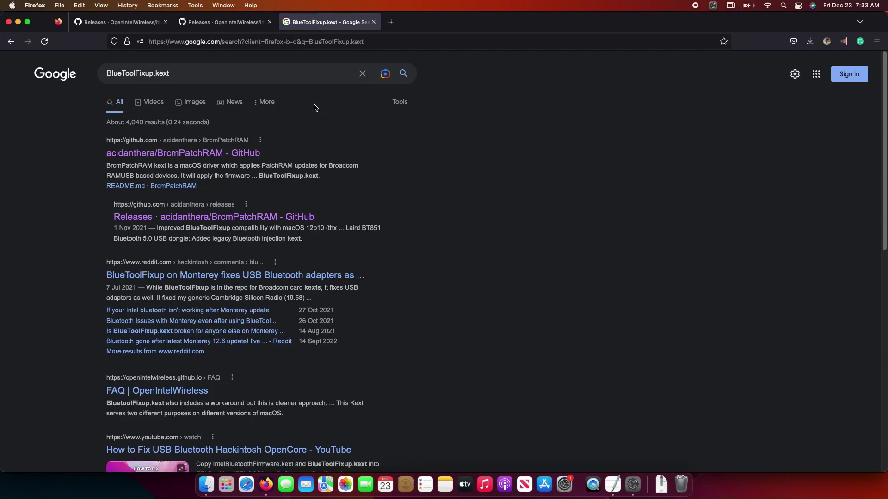
# Step: Open the releases of the acidanthera/BrcmPatchRAM repository and download BrcmPatchRAM-2.6.4-RELEASE.zip
pyautogui.click(156, 159)
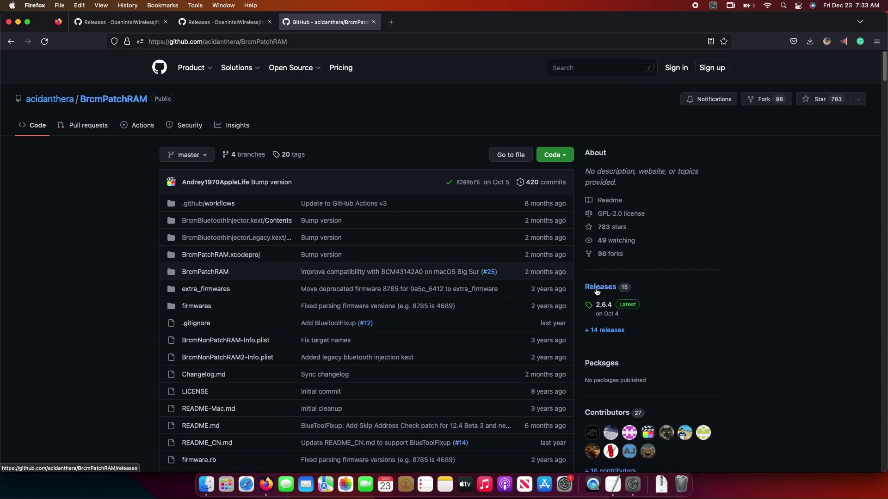
pyautogui.click(539, 230)
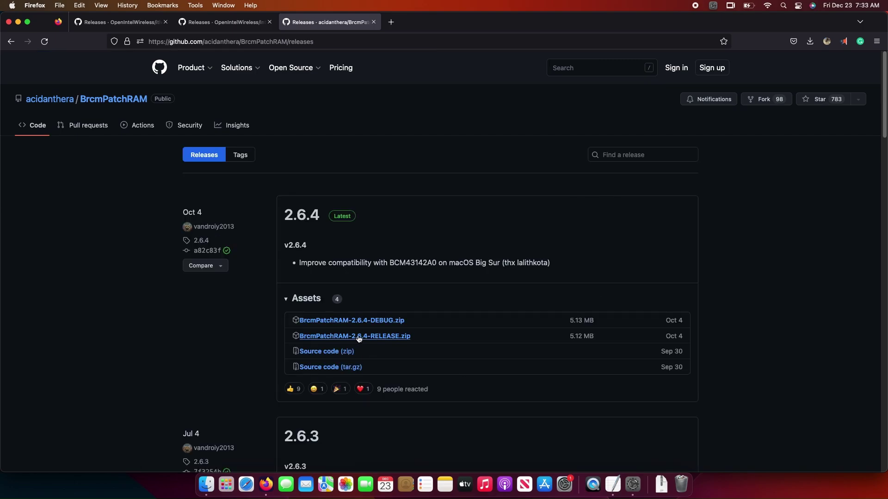
pyautogui.click(354, 337)
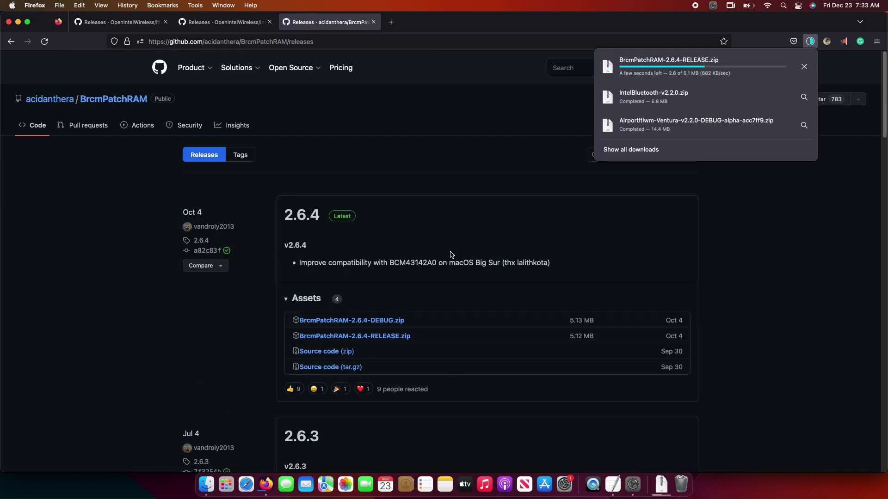
# Step: Minimize the browser and open the Downloads folder in Finder
pyautogui.click(18, 22)
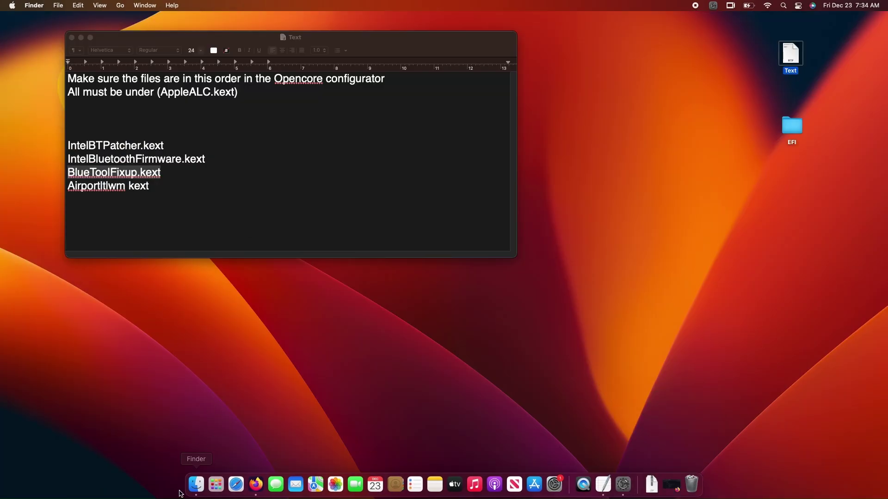
pyautogui.click(196, 485)
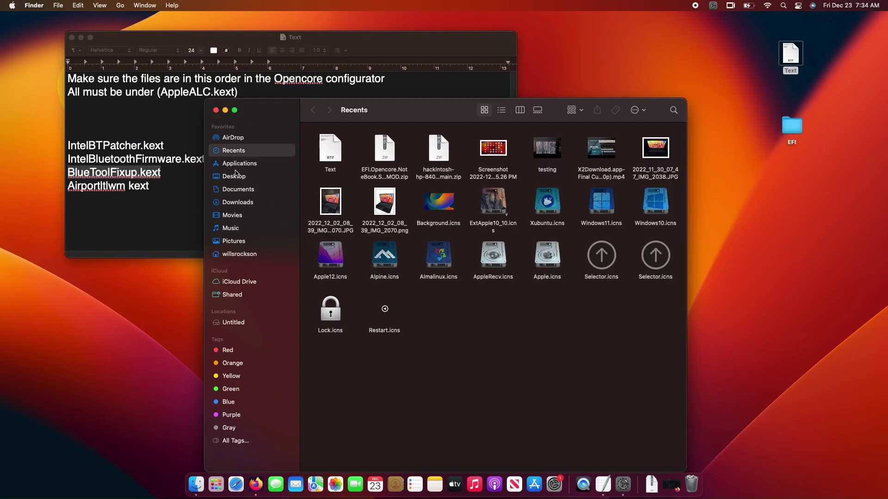
pyautogui.click(238, 203)
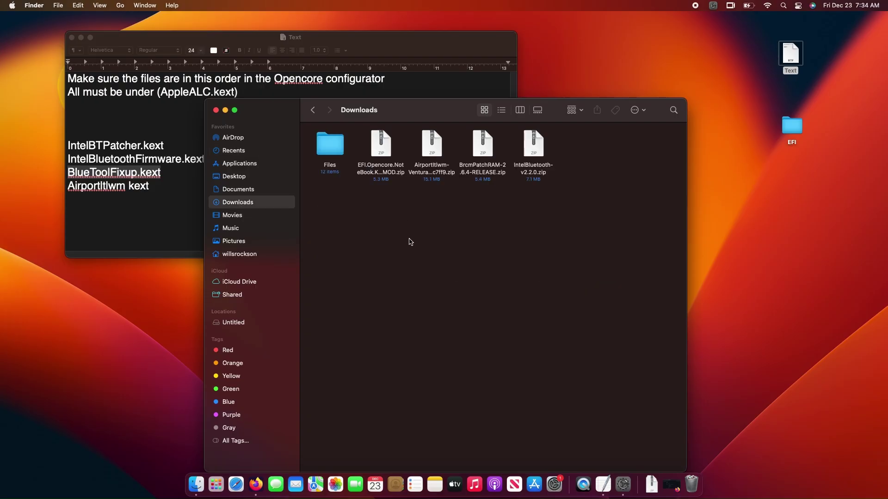
# Step: Move the three downloaded kext archives below the other Downloads items and place the Finder window clear of the note's kext list
pyautogui.moveTo(409, 110); pyautogui.dragTo(316, 109)
pyautogui.moveTo(334, 201); pyautogui.dragTo(461, 129)
pyautogui.moveTo(336, 157); pyautogui.dragTo(259, 259)
pyautogui.click(298, 321)
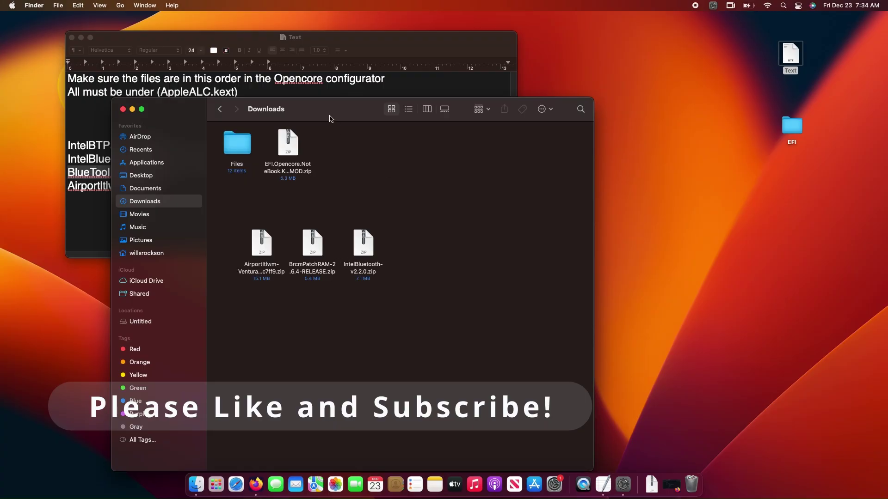
pyautogui.moveTo(329, 118); pyautogui.dragTo(563, 84)
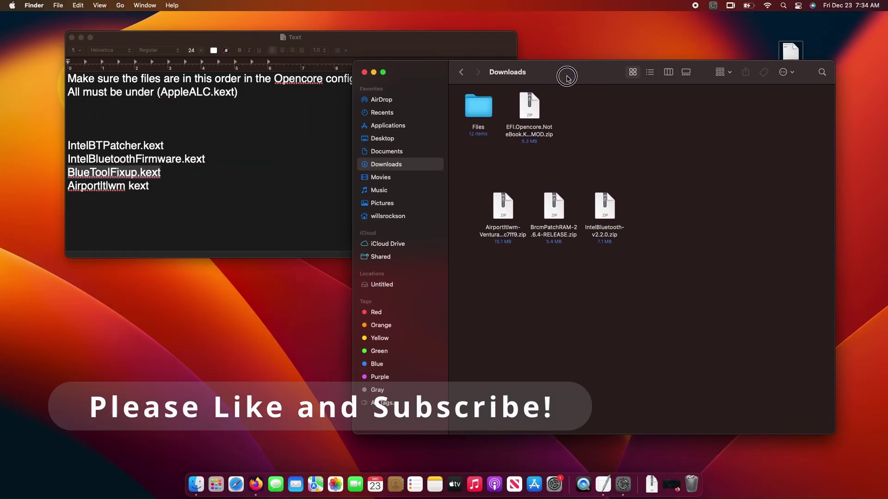
# Step: Extract the IntelBluetooth, BrcmPatchRAM and AirportItlwm archives in Downloads and line up the extracted folders beneath them
pyautogui.doubleClick(589, 211)
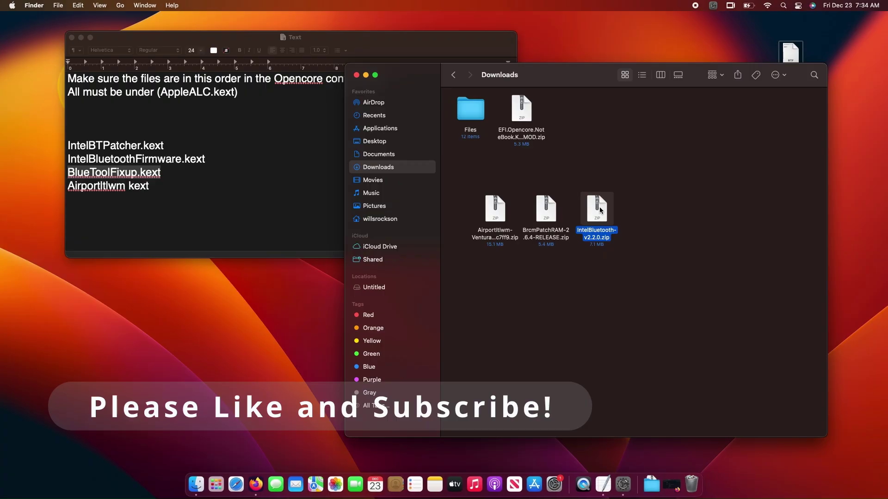
pyautogui.moveTo(601, 208); pyautogui.dragTo(610, 285)
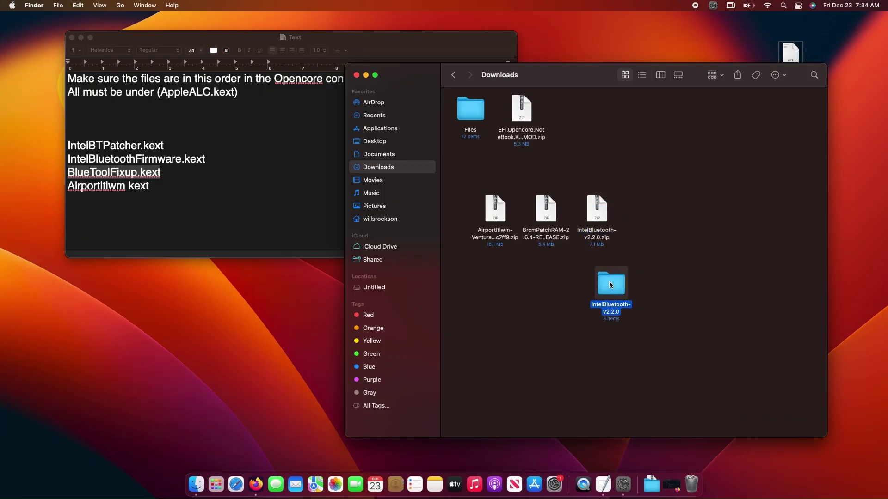
pyautogui.doubleClick(549, 211)
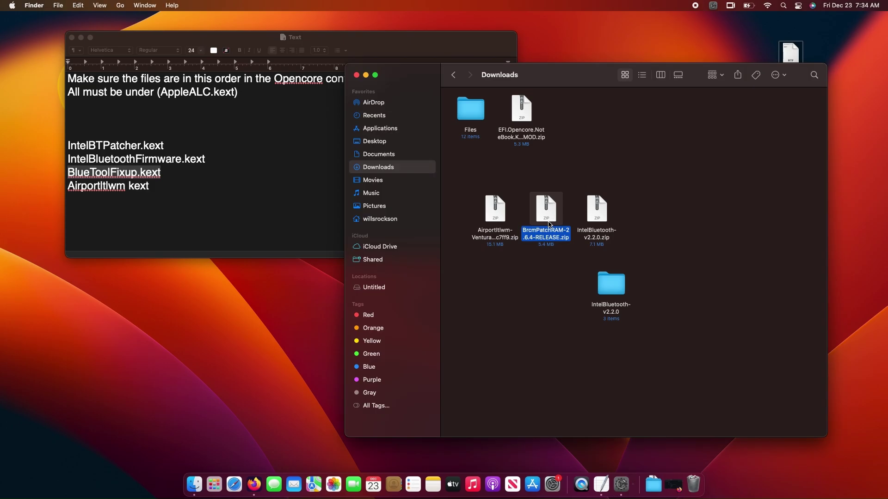
pyautogui.moveTo(547, 206); pyautogui.dragTo(547, 282)
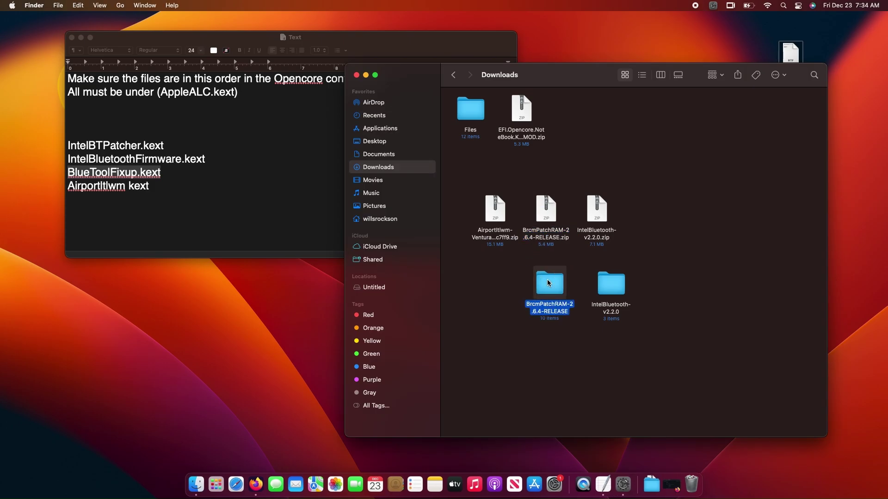
pyautogui.doubleClick(494, 210)
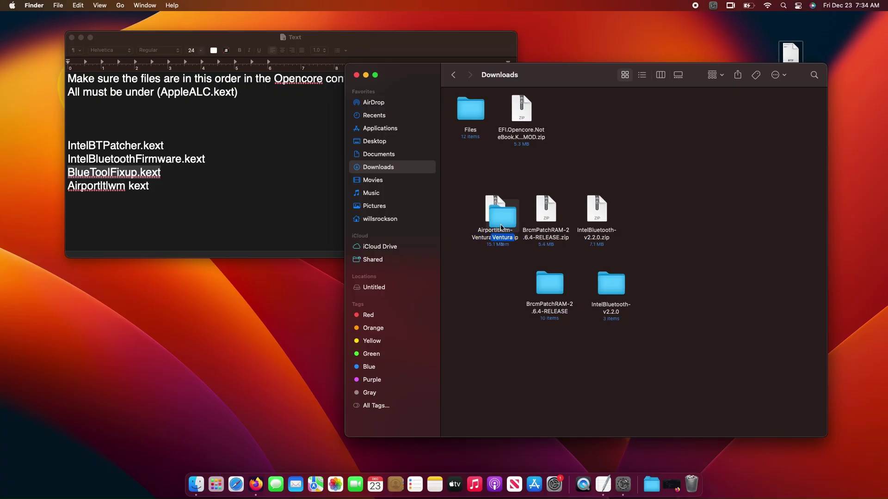
pyautogui.moveTo(505, 207); pyautogui.dragTo(494, 292)
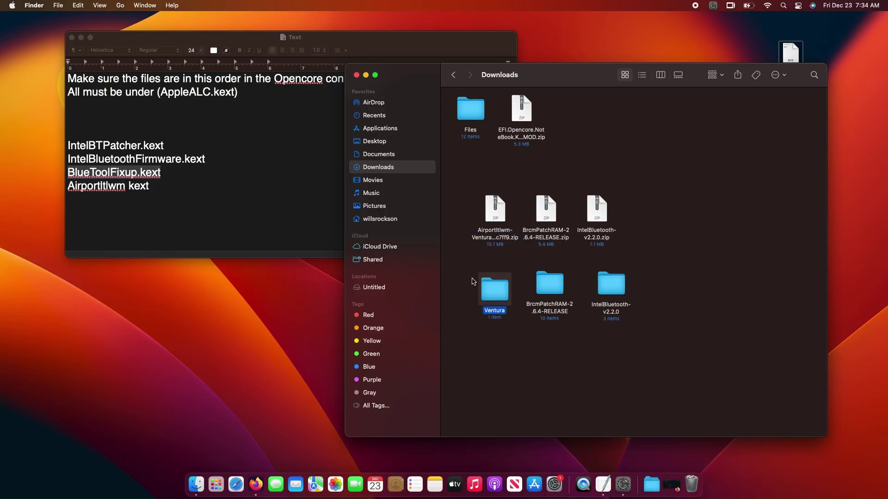
# Step: Open the extracted Ventura folder and move AirportItlwm.kext onto the desktop
pyautogui.click(473, 281)
pyautogui.doubleClick(492, 296)
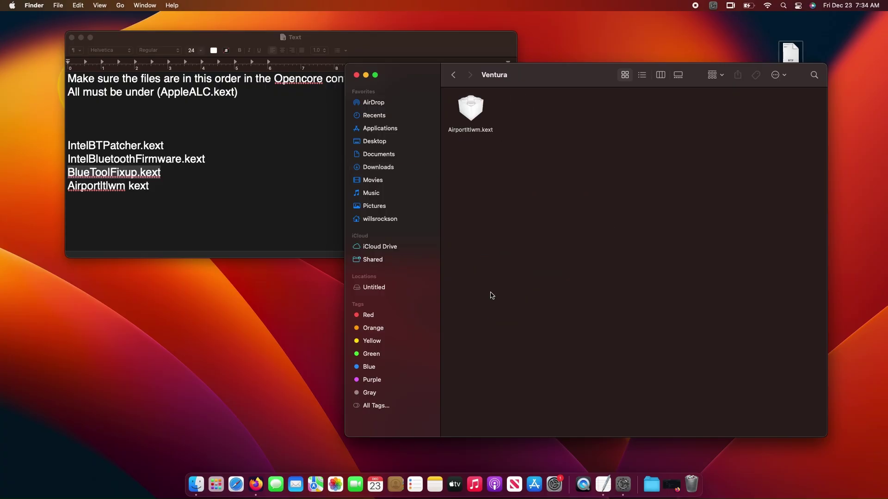
pyautogui.moveTo(472, 112); pyautogui.dragTo(158, 306)
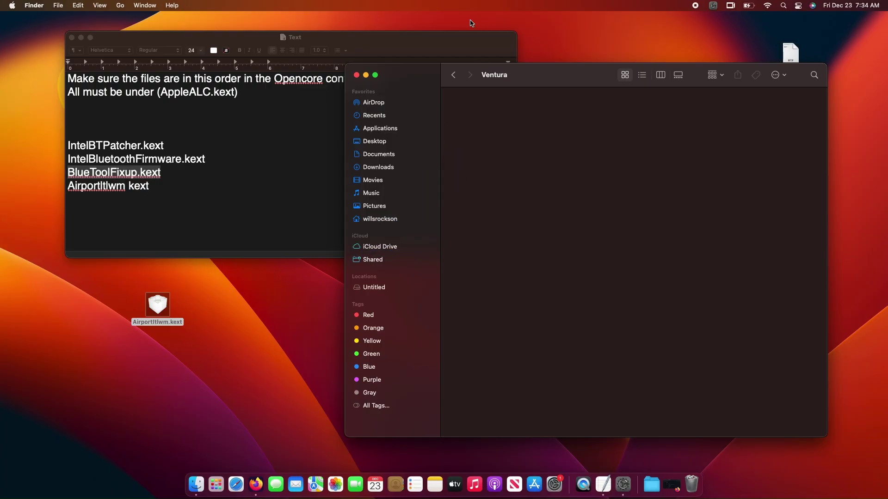
# Step: Return to Downloads and move BlueToolFixup.kext from the BrcmPatchRAM-2.6.4-RELEASE folder onto the desktop
pyautogui.click(457, 75)
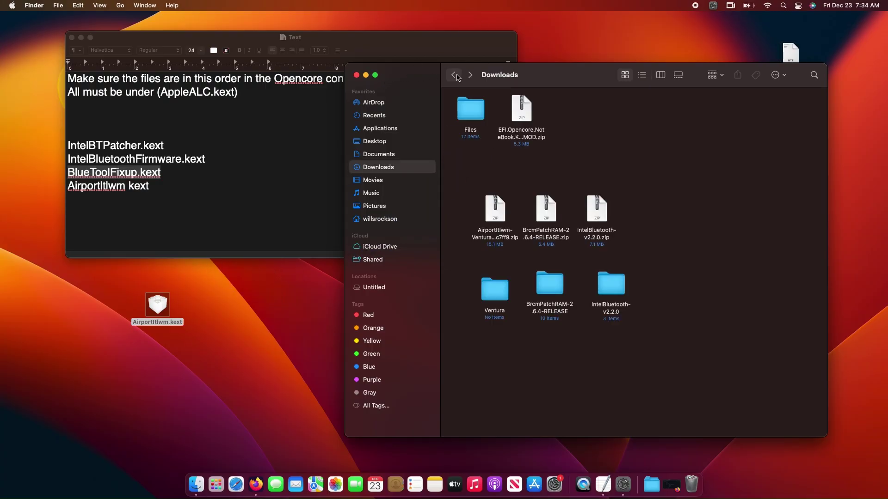
pyautogui.doubleClick(547, 287)
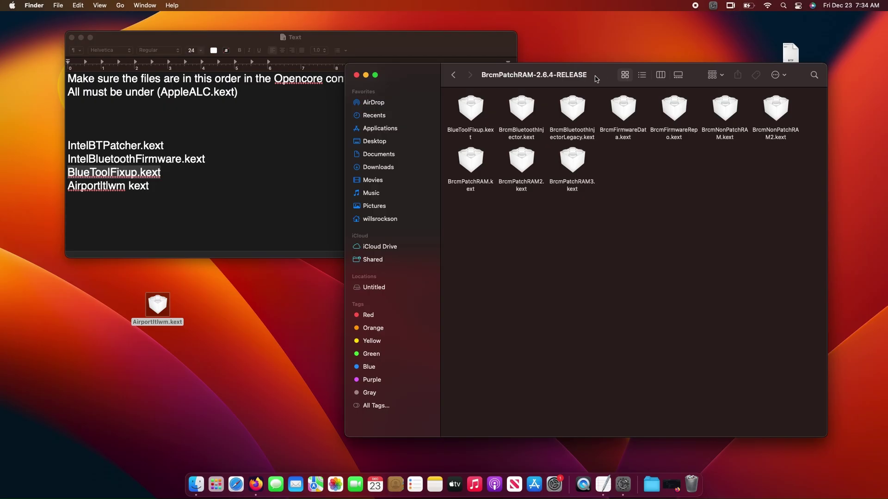
pyautogui.click(475, 119)
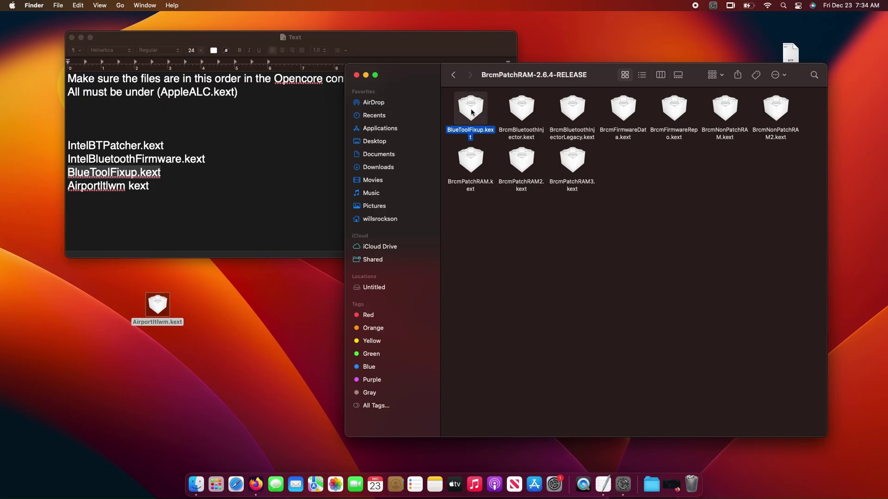
pyautogui.moveTo(472, 112); pyautogui.dragTo(158, 358)
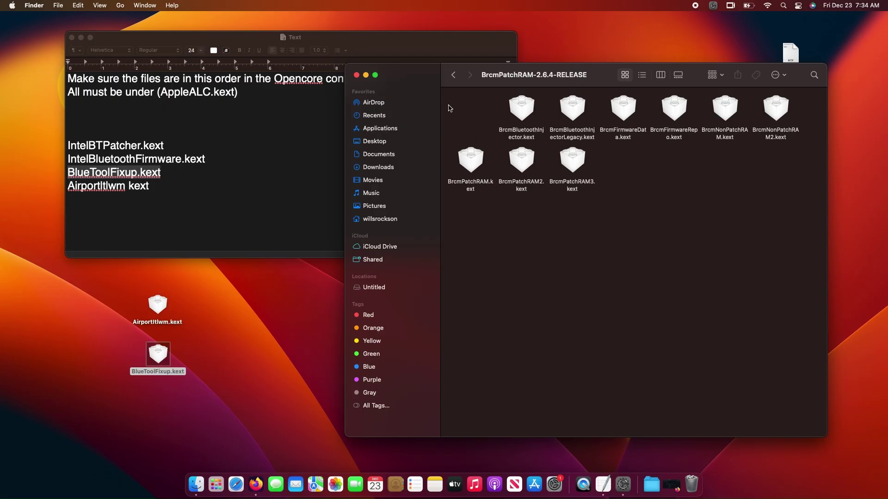
# Step: Go back to Downloads and move IntelBTPatcher.kext from the IntelBluetooth-v2.2.0 folder onto the desktop
pyautogui.click(453, 75)
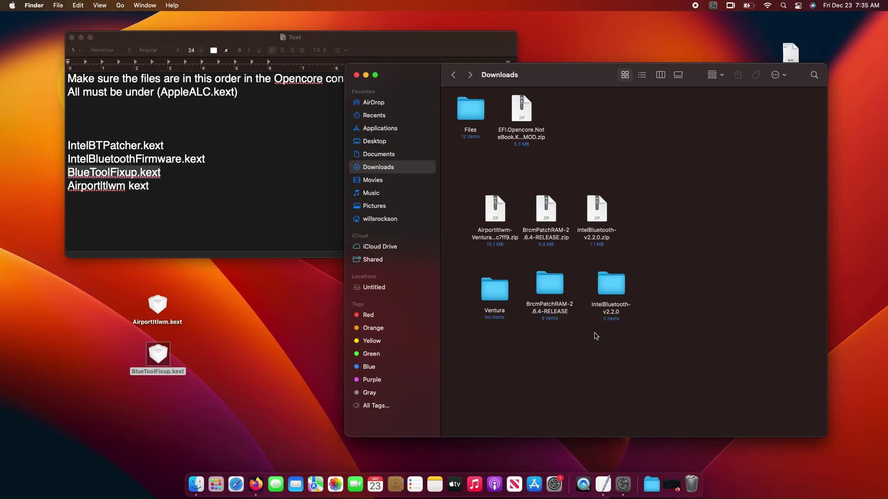
pyautogui.click(612, 285)
pyautogui.doubleClick(622, 289)
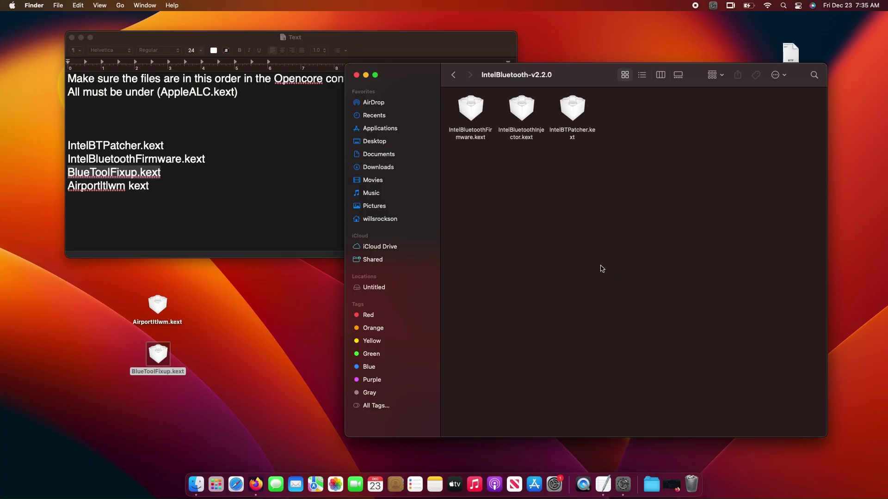
pyautogui.click(572, 113)
pyautogui.moveTo(575, 113); pyautogui.dragTo(235, 385)
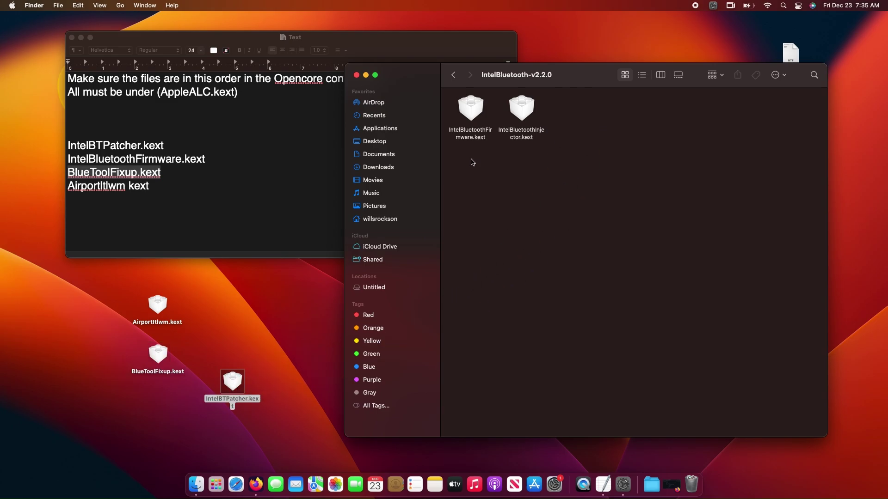
# Step: Highlight the four kext names in the note and move IntelBluetoothFirmware.kext from the IntelBluetooth-v2.2.0 folder onto the desktop
pyautogui.click(473, 108)
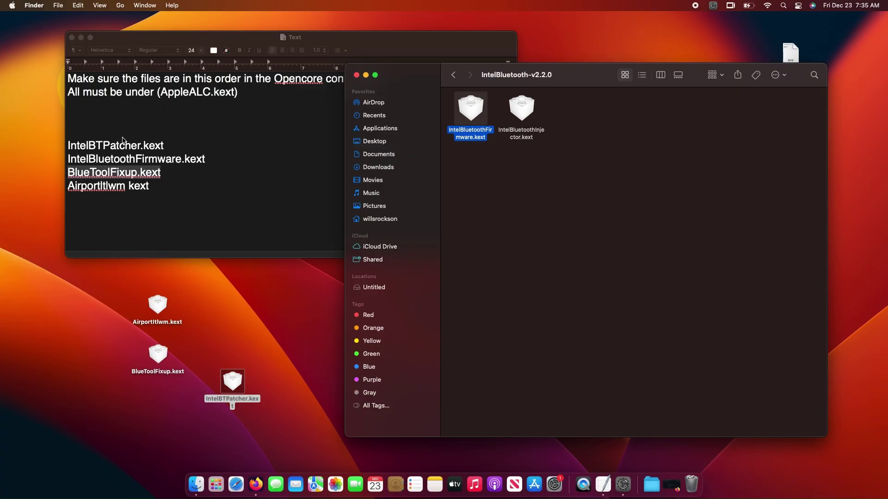
pyautogui.click(176, 196)
pyautogui.moveTo(67, 144); pyautogui.dragTo(162, 192)
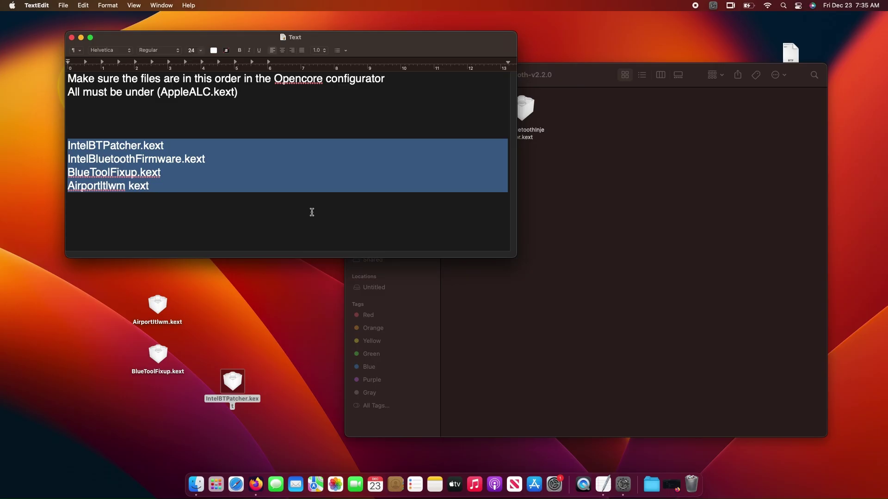
pyautogui.click(600, 209)
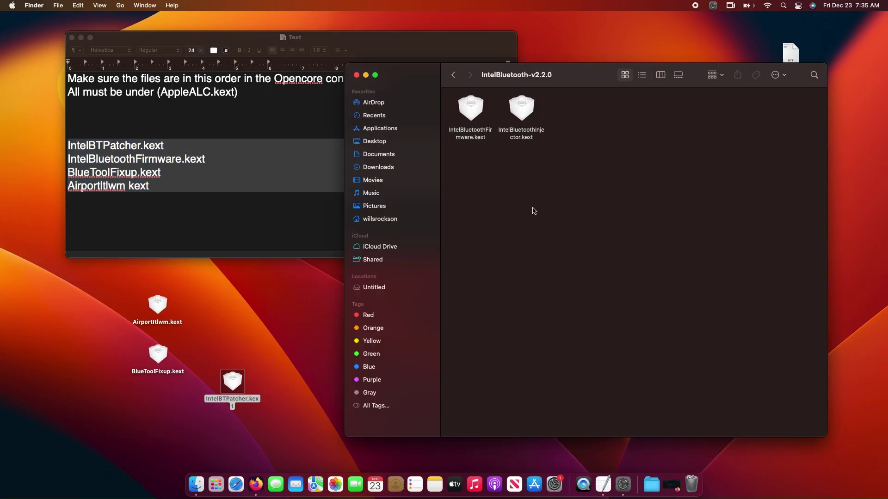
pyautogui.click(468, 115)
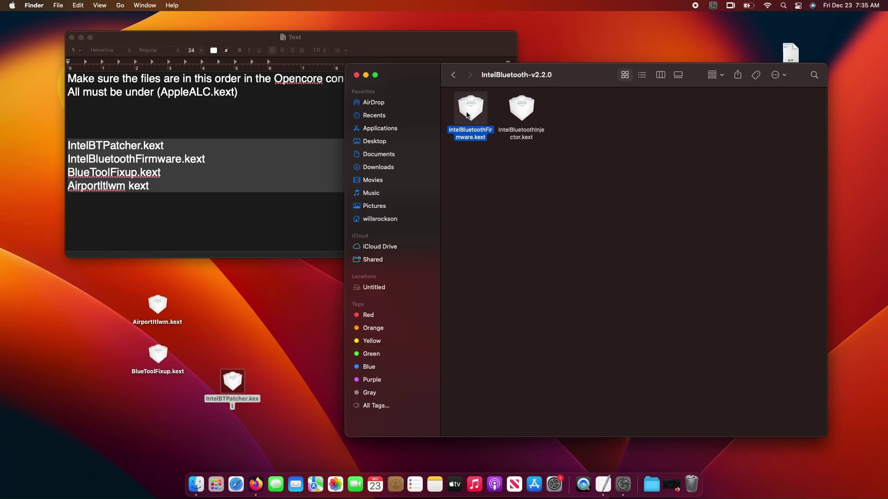
pyautogui.moveTo(467, 115); pyautogui.dragTo(250, 319)
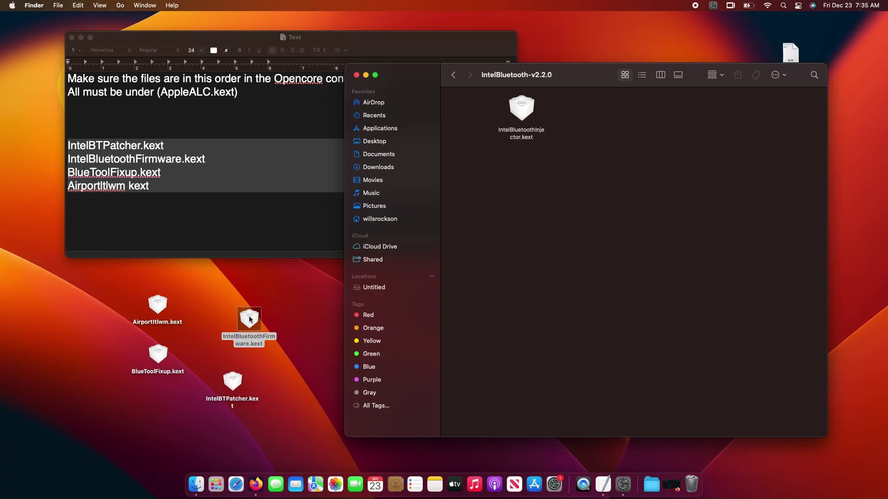
# Step: Return to Downloads, close the Finder window and shift the note window slightly towards the corner of the desktop
pyautogui.click(454, 75)
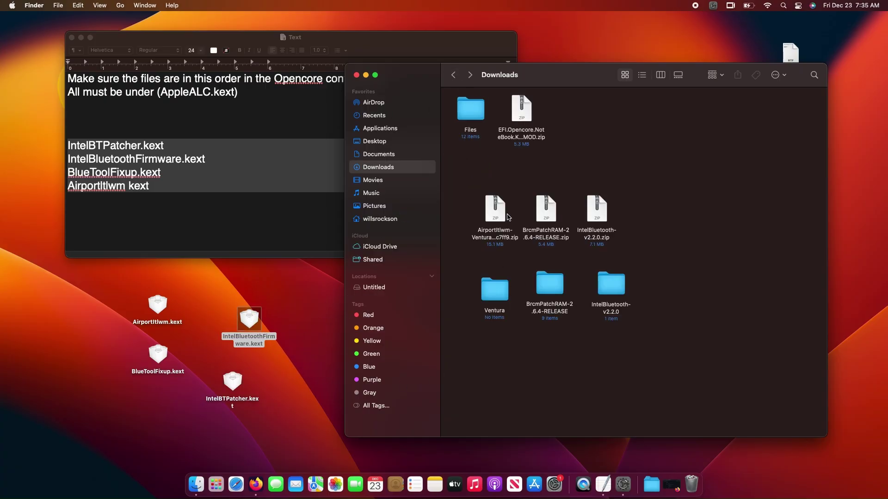
pyautogui.click(356, 75)
pyautogui.moveTo(207, 45); pyautogui.dragTo(177, 41)
pyautogui.click(349, 374)
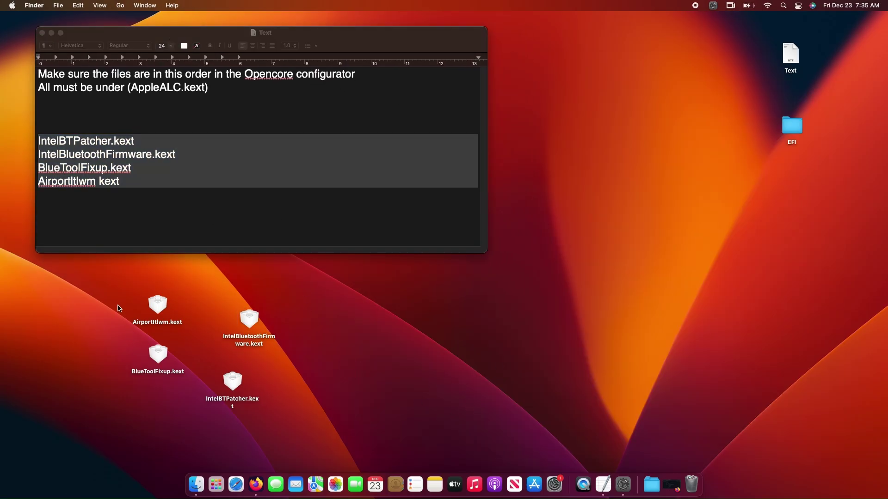
# Step: Arrange the four desktop kexts in a column below the EFI folder: AirportItlwm, IntelBluetoothFirmware, IntelBTPatcher, BlueToolFixup
pyautogui.moveTo(119, 308); pyautogui.dragTo(321, 418)
pyautogui.moveTo(162, 308); pyautogui.dragTo(666, 297)
pyautogui.click(642, 273)
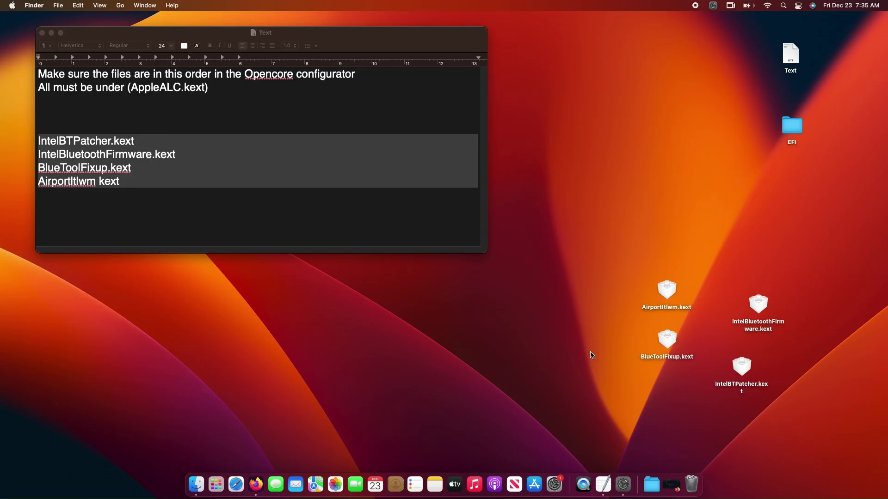
pyautogui.moveTo(666, 296); pyautogui.dragTo(752, 264)
pyautogui.moveTo(667, 342); pyautogui.dragTo(751, 413)
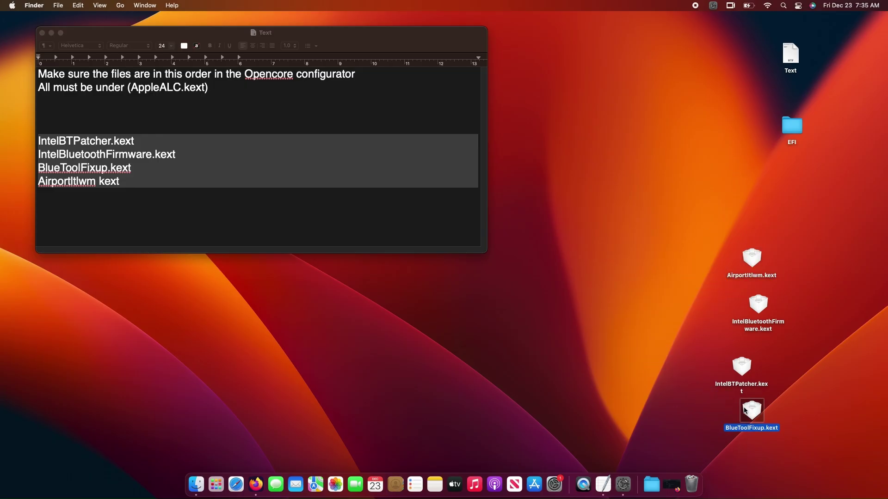
pyautogui.click(744, 365)
pyautogui.moveTo(744, 366); pyautogui.dragTo(764, 357)
pyautogui.moveTo(755, 415); pyautogui.dragTo(766, 406)
pyautogui.click(688, 305)
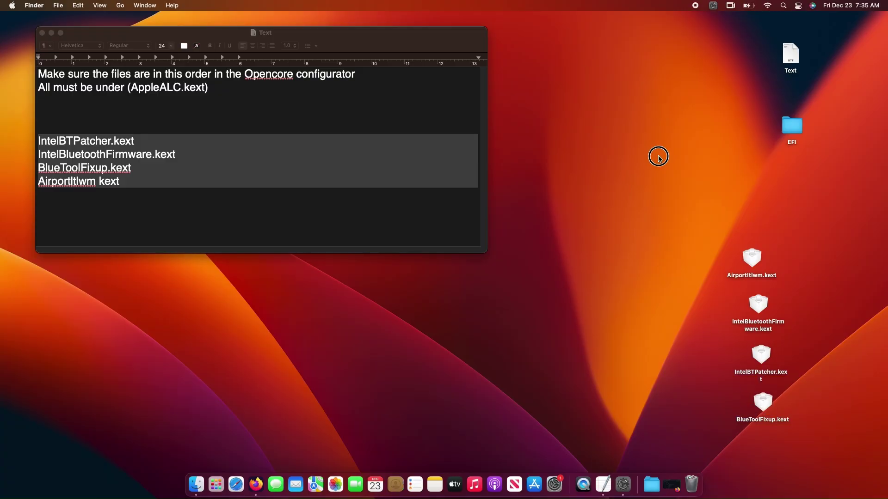
# Step: Open the Kexts folder inside OC in the desktop EFI folder, keeping its window clear of the note's kext list
pyautogui.doubleClick(794, 129)
pyautogui.moveTo(429, 95); pyautogui.dragTo(462, 233)
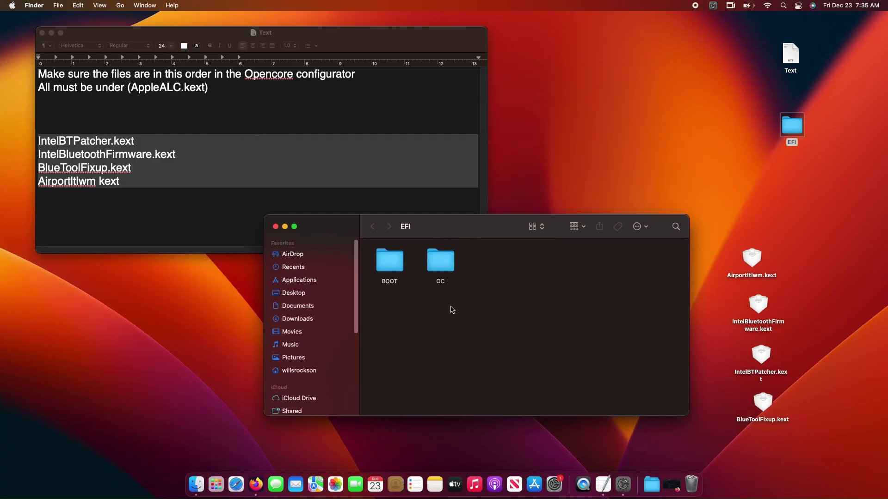
pyautogui.doubleClick(441, 273)
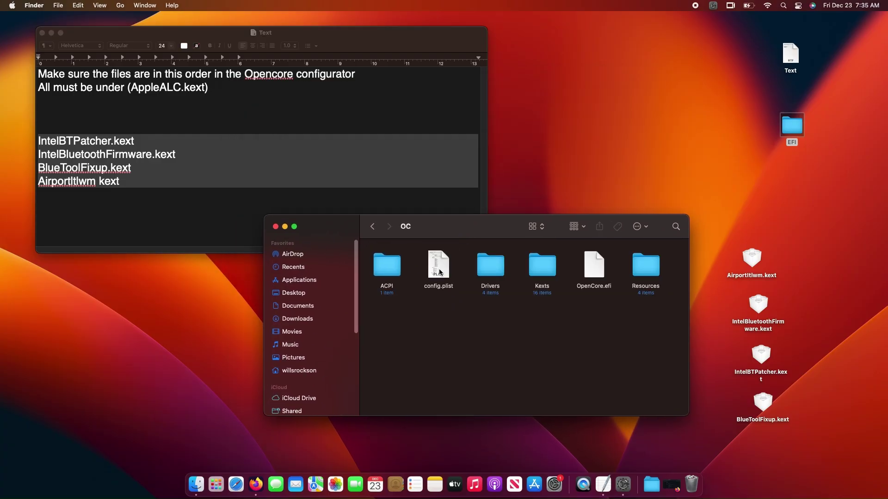
pyautogui.moveTo(458, 228); pyautogui.dragTo(445, 226)
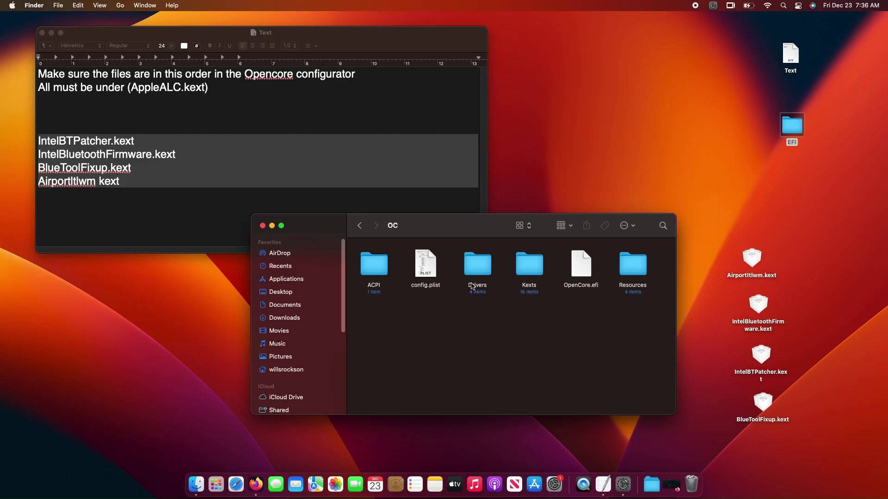
pyautogui.doubleClick(532, 266)
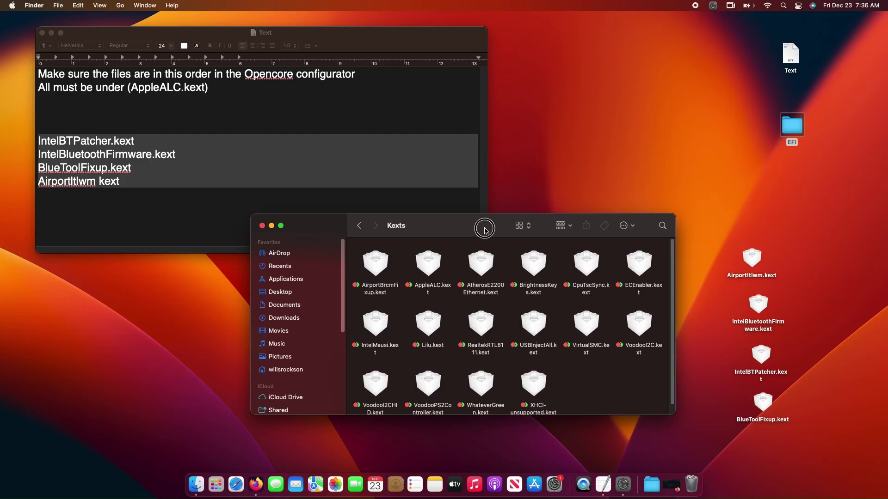
pyautogui.moveTo(489, 227); pyautogui.dragTo(480, 220)
# Step: Move AirportBrcmFixup.kext from the Kexts folder to the Trash
pyautogui.click(367, 259)
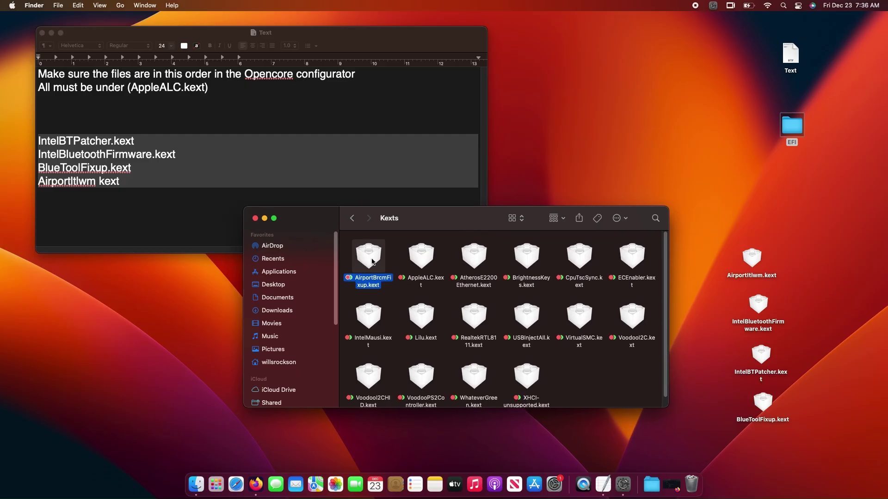
pyautogui.rightClick(366, 255)
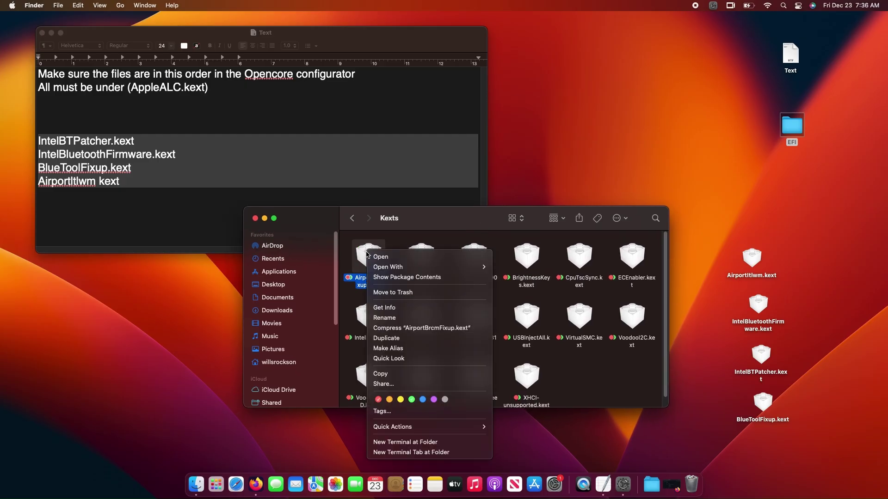
pyautogui.click(399, 296)
pyautogui.click(514, 384)
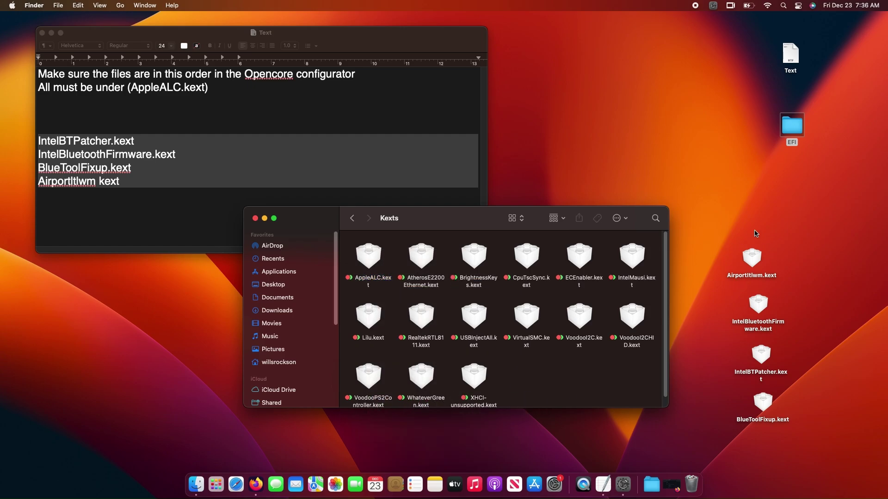
# Step: Copy the four desktop kexts, AirportItlwm, IntelBluetoothFirmware, IntelBTPatcher and BlueToolFixup, into the EFI's Kexts folder
pyautogui.moveTo(769, 231); pyautogui.dragTo(776, 428)
pyautogui.rightClick(755, 263)
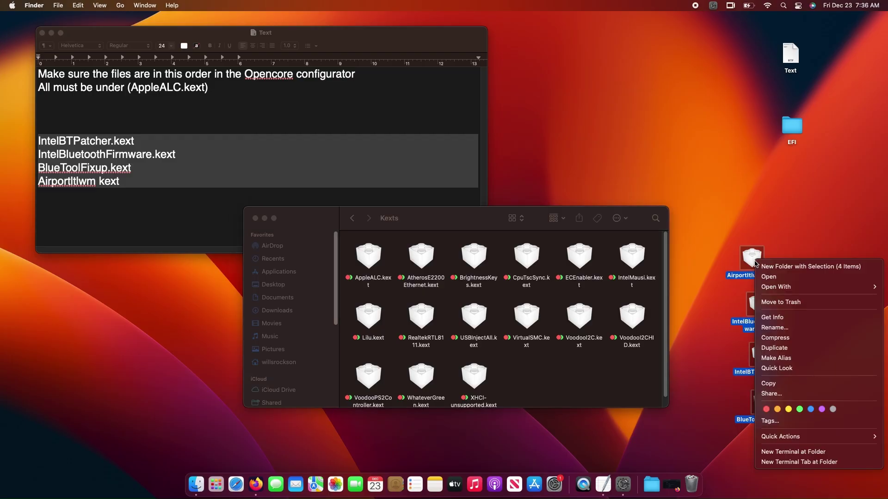
pyautogui.click(771, 387)
pyautogui.click(601, 379)
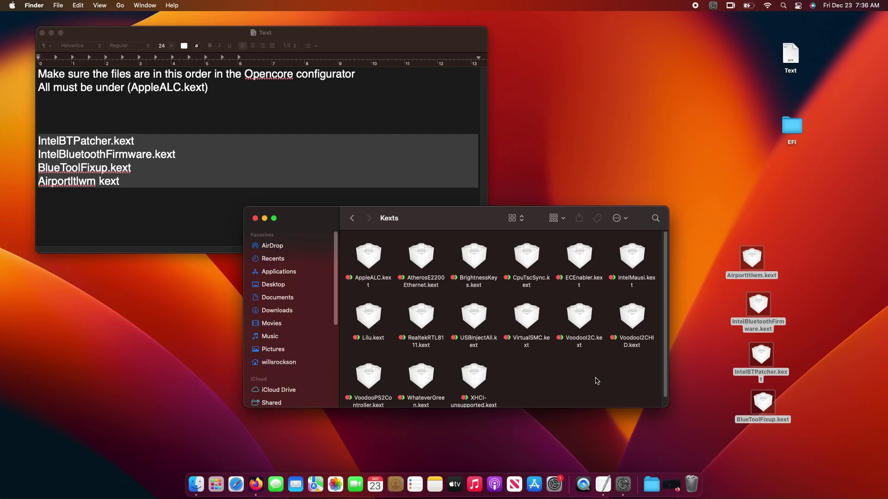
pyautogui.rightClick(544, 366)
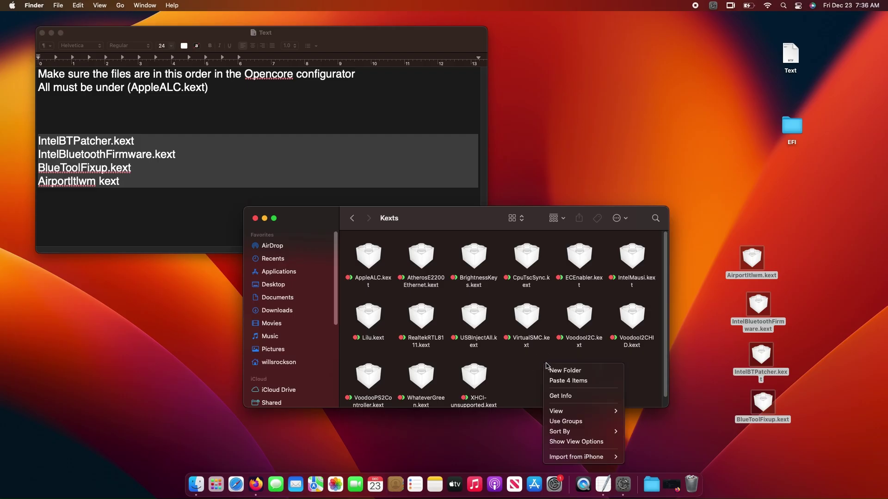
pyautogui.click(560, 381)
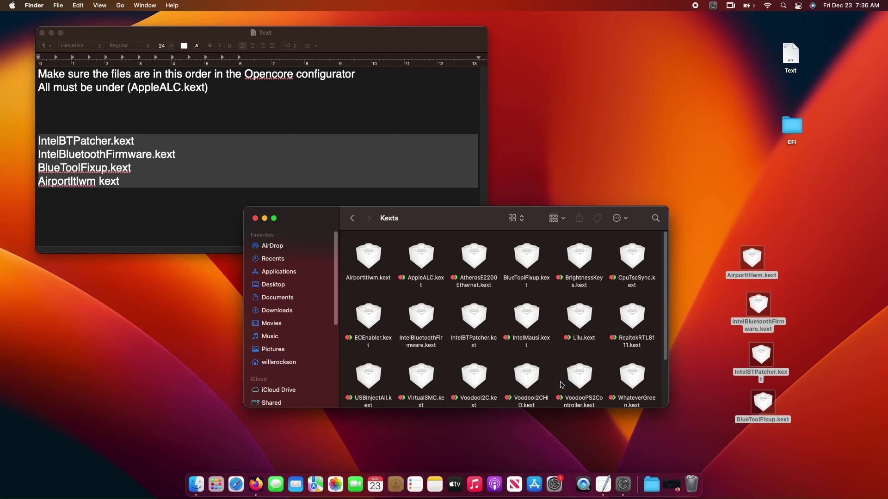
# Step: Move the Kexts window away from the note, go back to the OC folder and select config.plist
pyautogui.moveTo(437, 224); pyautogui.dragTo(561, 197)
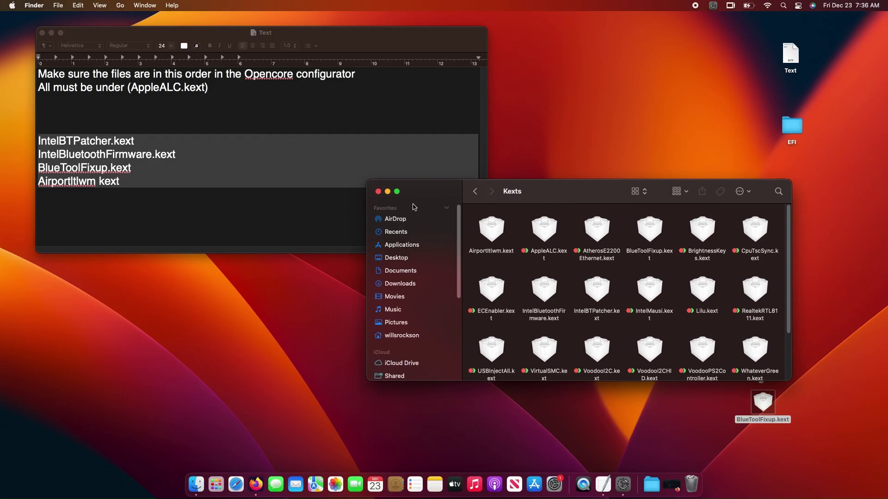
pyautogui.click(476, 194)
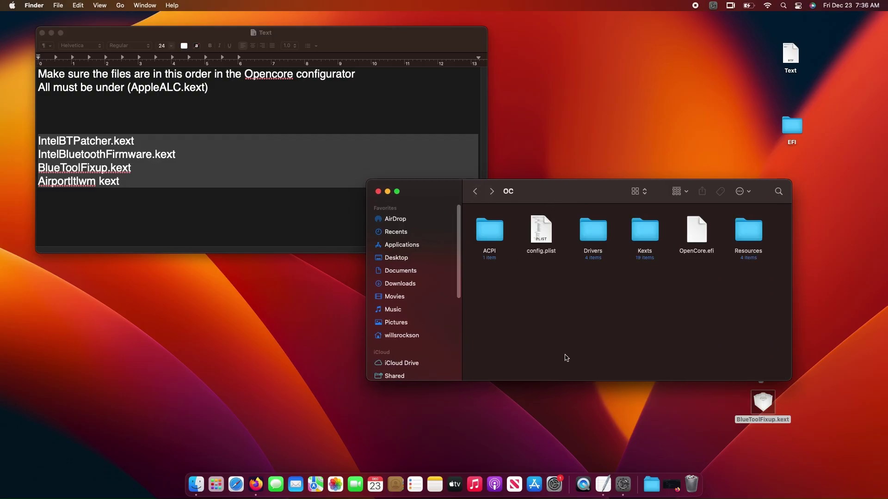
pyautogui.click(544, 240)
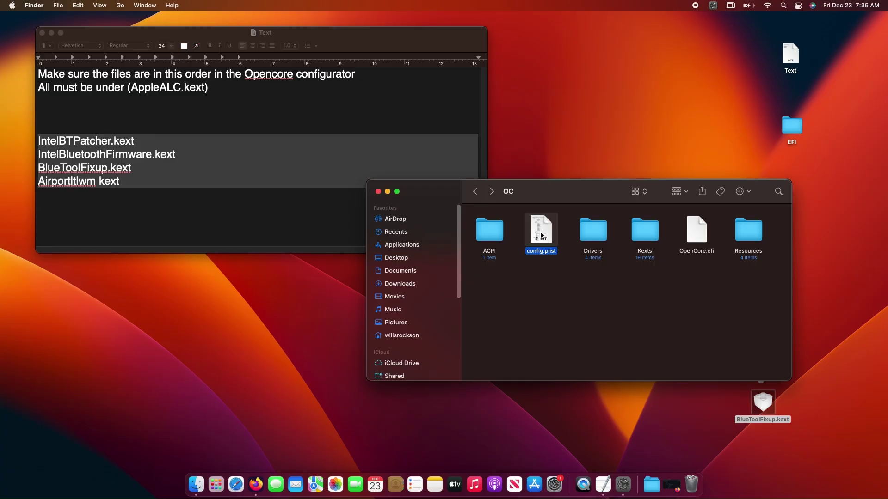
pyautogui.rightClick(541, 235)
pyautogui.moveTo(596, 249)
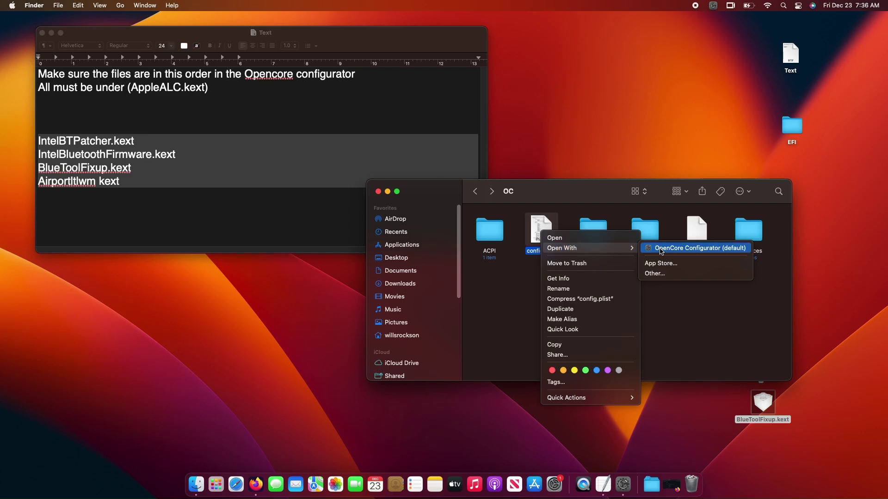
pyautogui.click(691, 359)
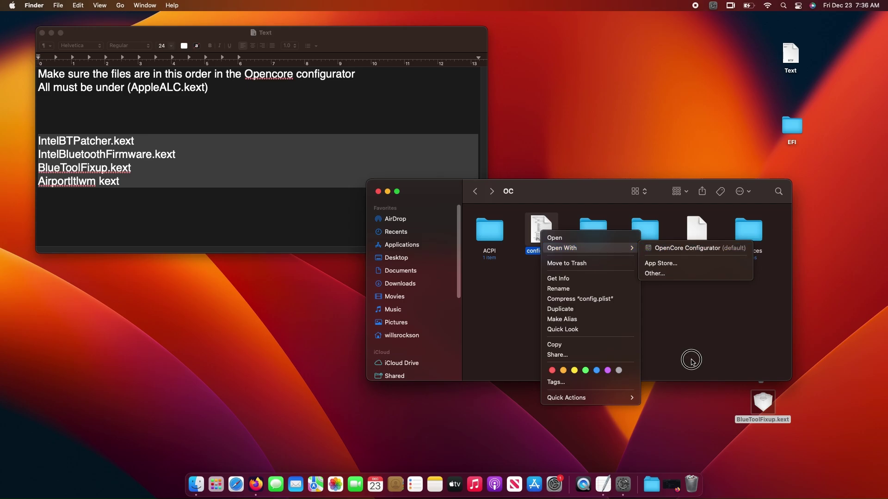
pyautogui.click(216, 485)
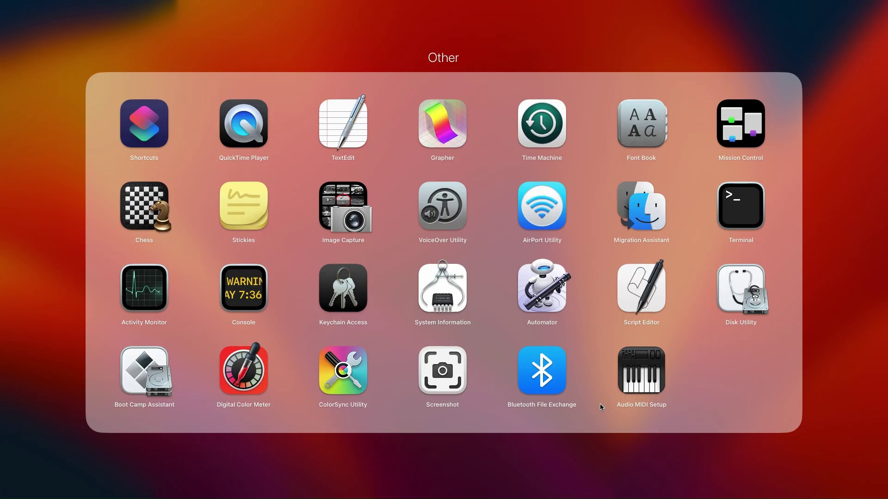
pyautogui.click(556, 469)
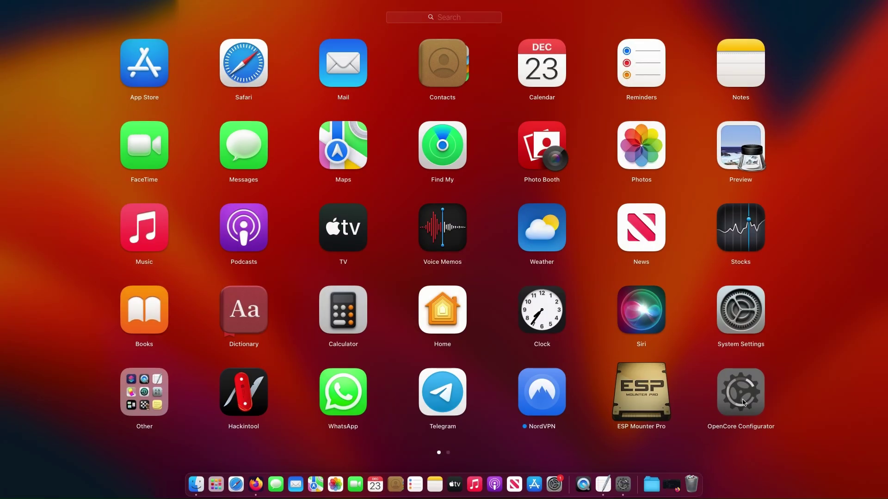
pyautogui.click(806, 436)
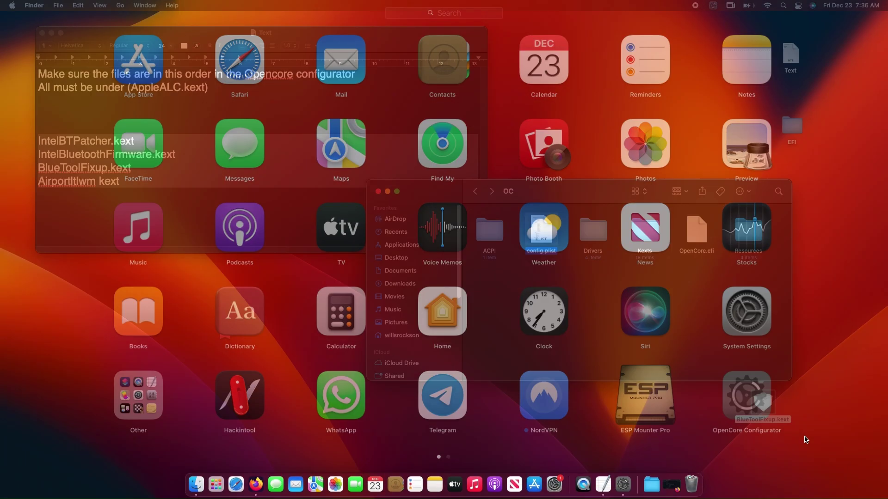
# Step: Open config.plist with OpenCore Configurator and place its window clear of the note's kext list
pyautogui.click(542, 237)
pyautogui.rightClick(542, 237)
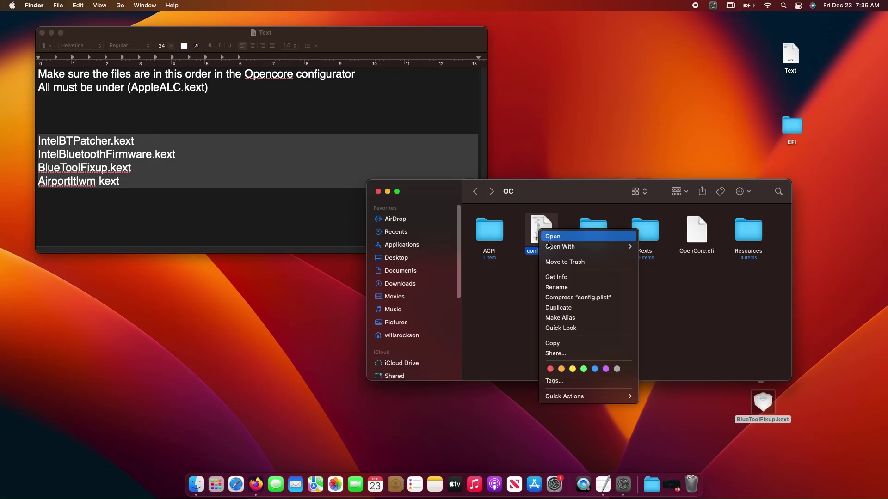
pyautogui.moveTo(610, 247)
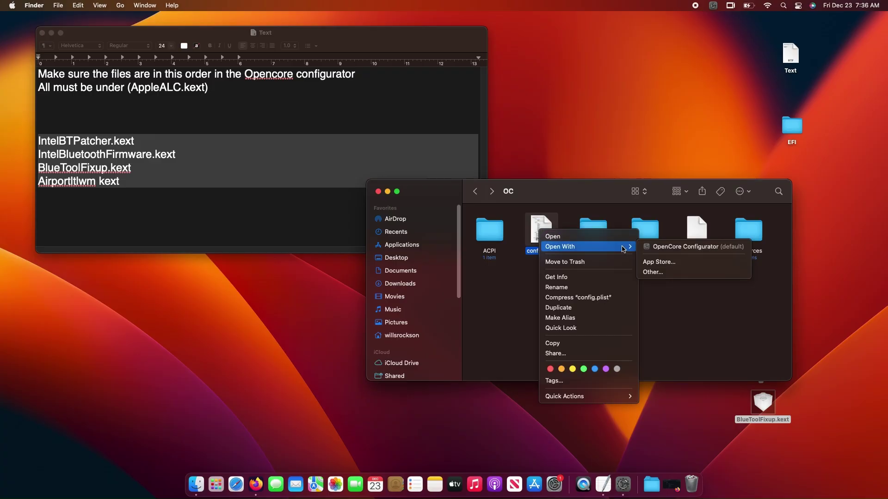
pyautogui.click(647, 248)
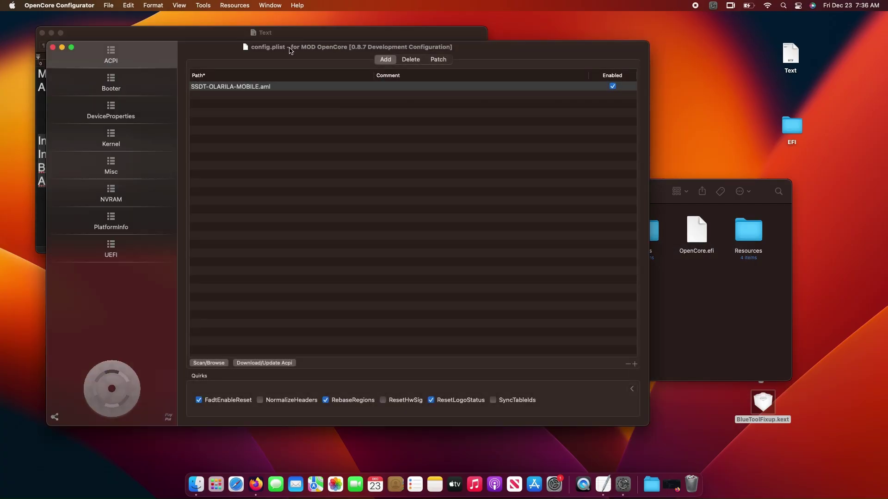
pyautogui.moveTo(284, 47); pyautogui.dragTo(522, 78)
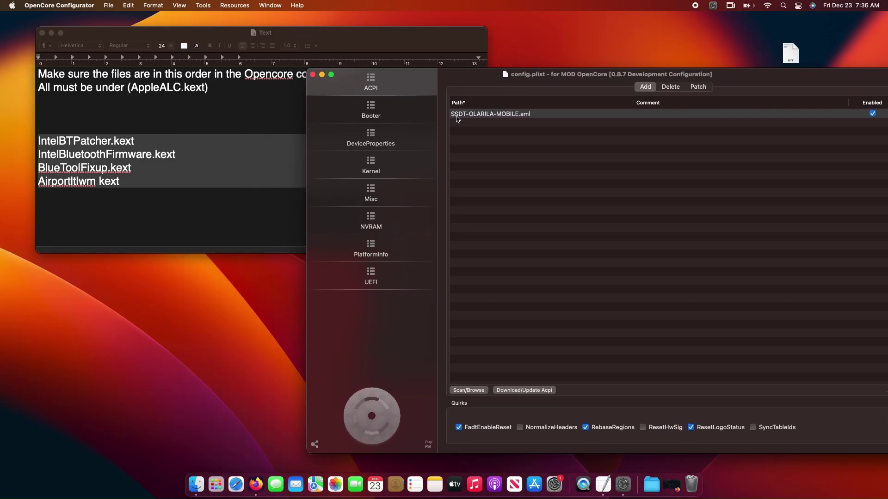
# Step: Remove the AirportBrcmFixup.kext entry from the Kernel section's Add list, keeping the whole config window in view
pyautogui.click(367, 172)
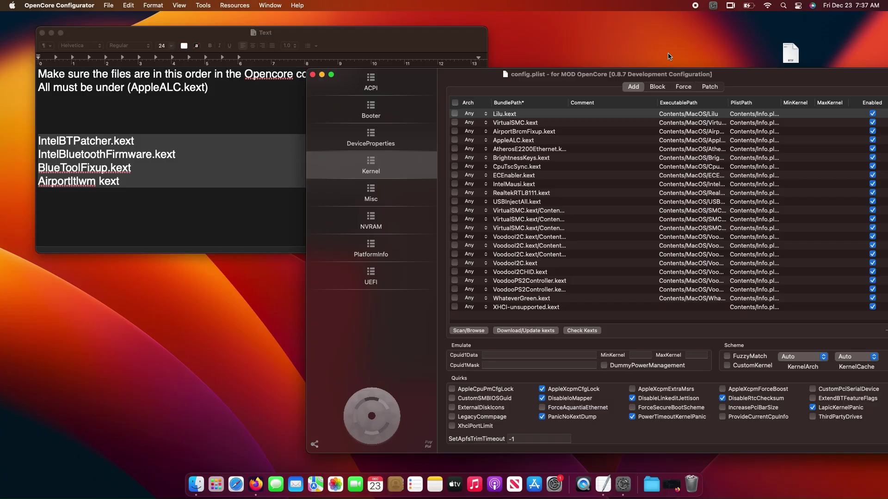
pyautogui.moveTo(710, 75); pyautogui.dragTo(607, 73)
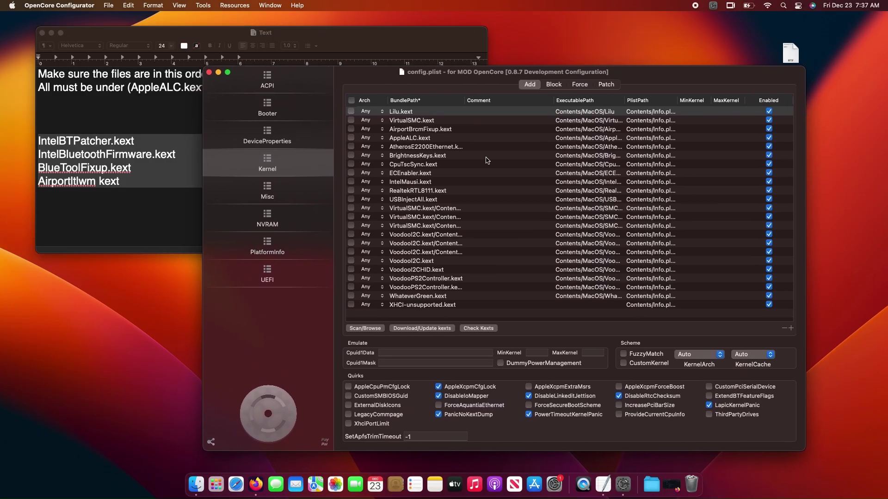
pyautogui.click(403, 130)
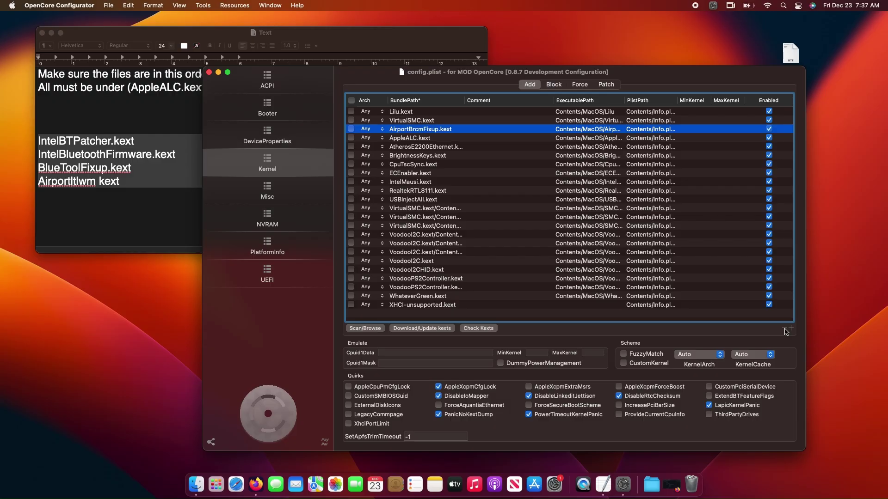
pyautogui.click(785, 328)
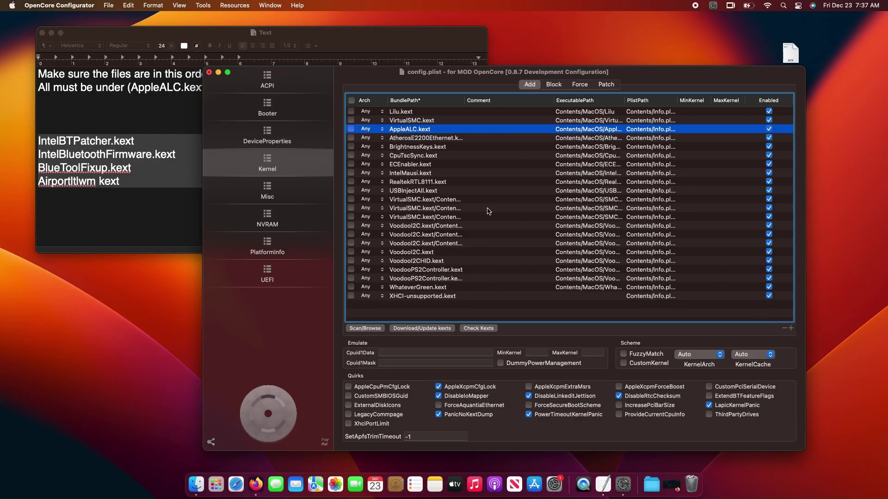
# Step: Switch to the Finder window showing OC, shift it aside and open its Kexts folder
pyautogui.moveTo(491, 79); pyautogui.dragTo(381, 87)
pyautogui.click(725, 326)
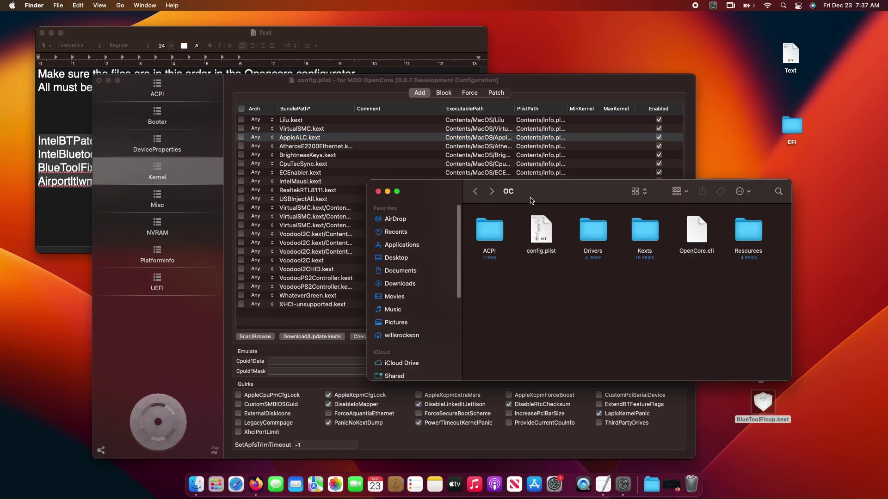
pyautogui.moveTo(550, 195); pyautogui.dragTo(613, 199)
pyautogui.doubleClick(664, 241)
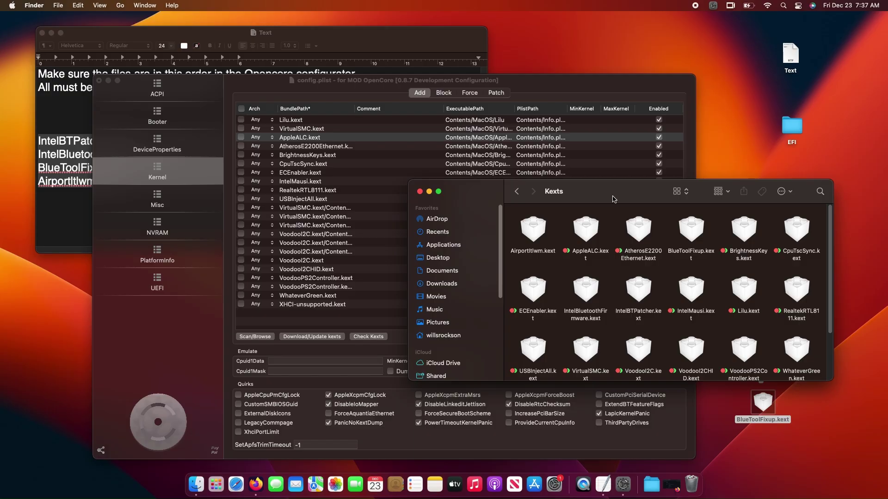
# Step: Narrow the config.plist window and arrange it with the Kexts window so the kernel entries and the note's kext names stay visible
pyautogui.moveTo(313, 87); pyautogui.dragTo(409, 63)
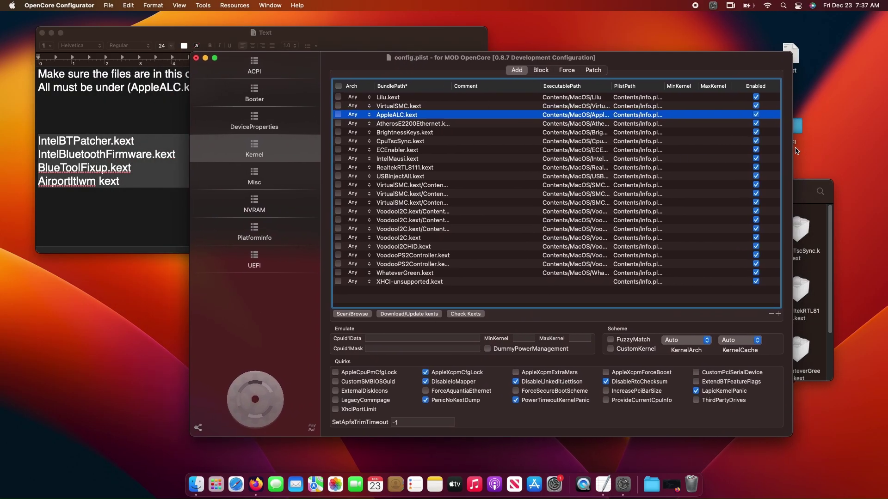
pyautogui.moveTo(796, 150); pyautogui.dragTo(684, 146)
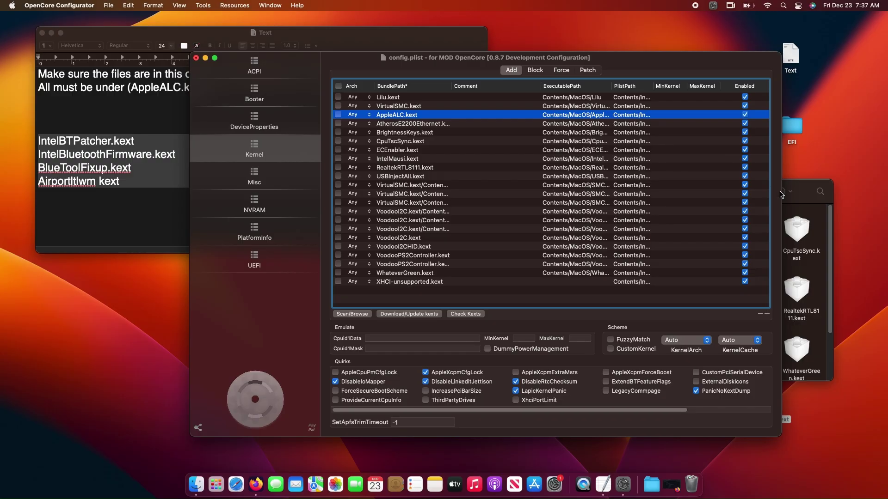
pyautogui.click(805, 197)
pyautogui.moveTo(629, 201); pyautogui.dragTo(656, 218)
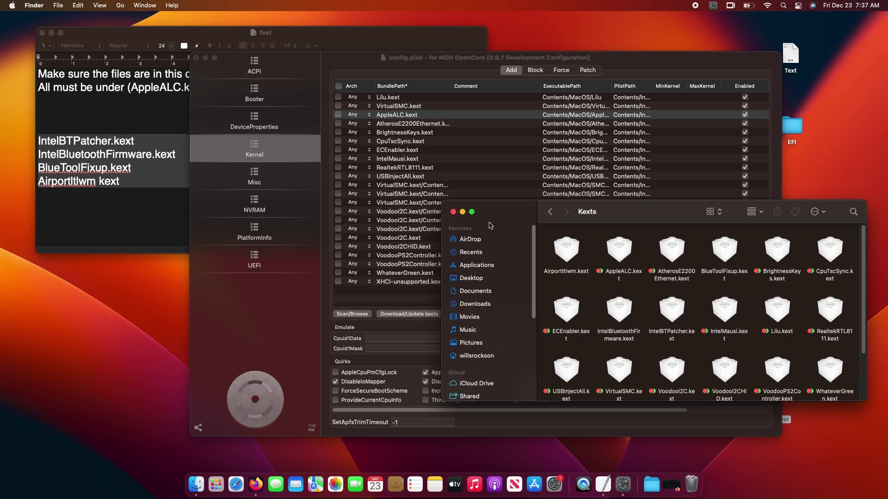
pyautogui.click(114, 144)
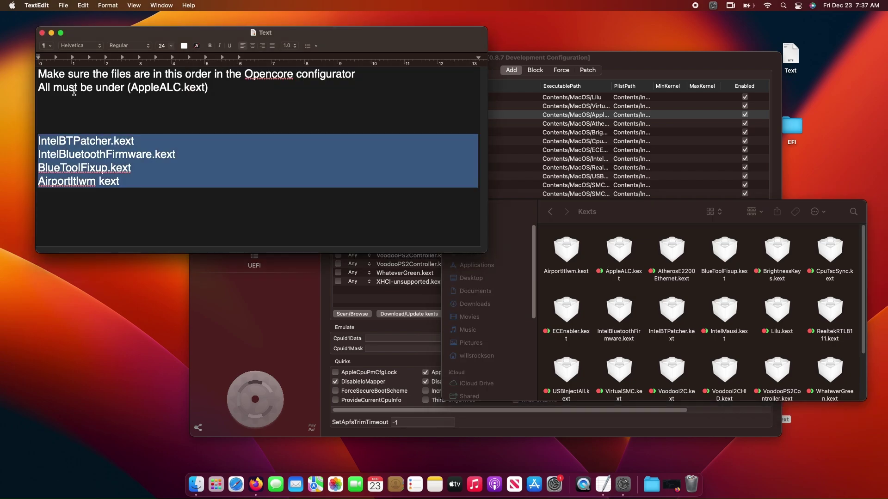
pyautogui.click(38, 74)
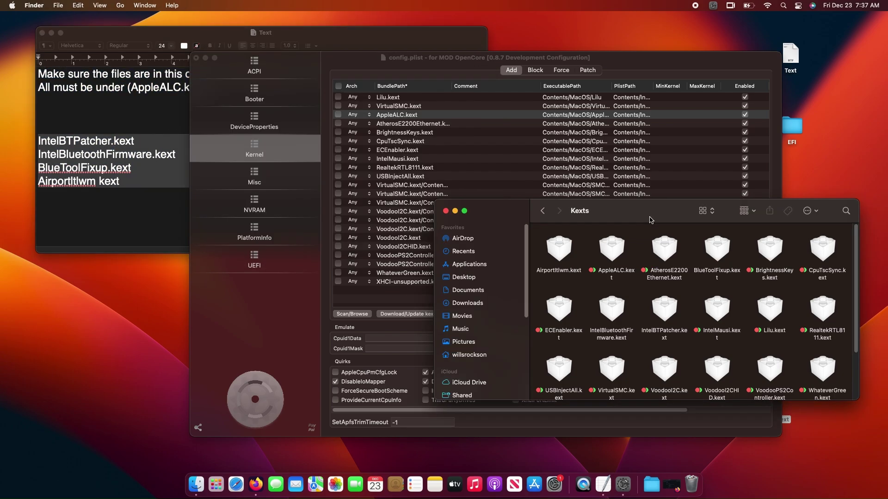
# Step: Add AirportItlwm, BlueToolFixup, IntelBluetoothFirmware and IntelBTPatcher from the Kexts folder to the Kernel Add list directly below AppleALC.kext
pyautogui.click(553, 250)
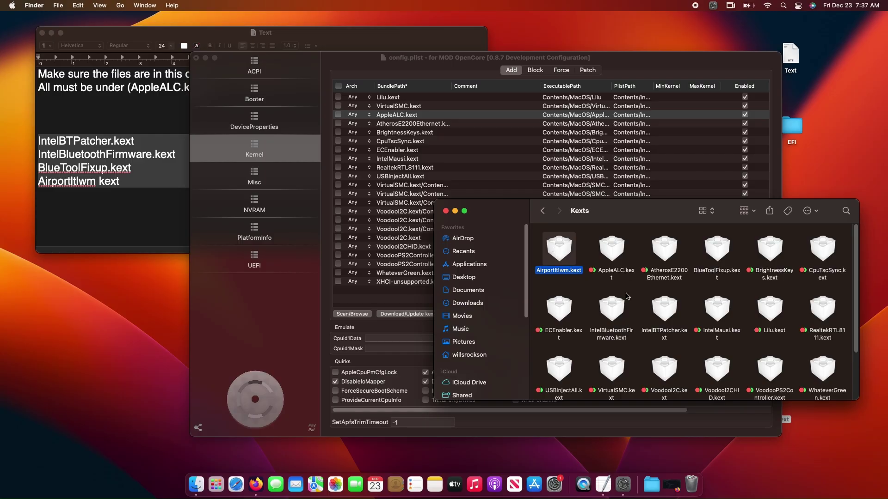
pyautogui.keyDown('super'); pyautogui.click(717, 249); pyautogui.keyUp('super')
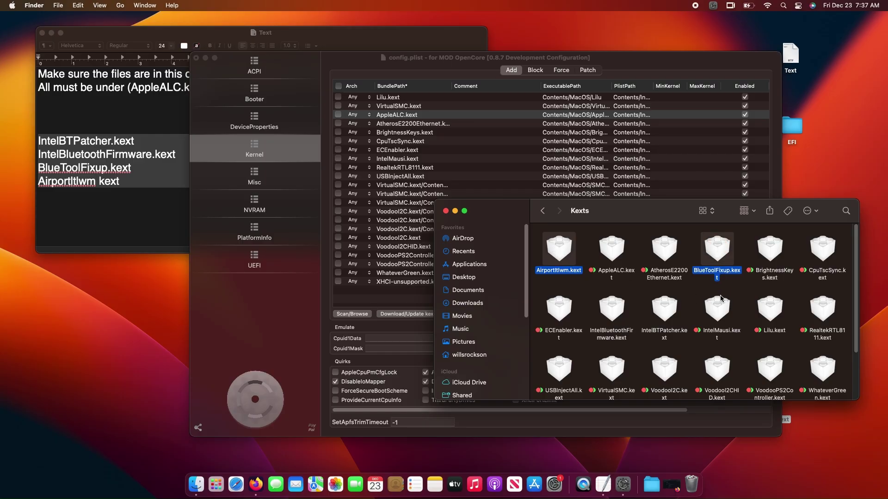
pyautogui.keyDown('super'); pyautogui.click(610, 315); pyautogui.keyUp('super')
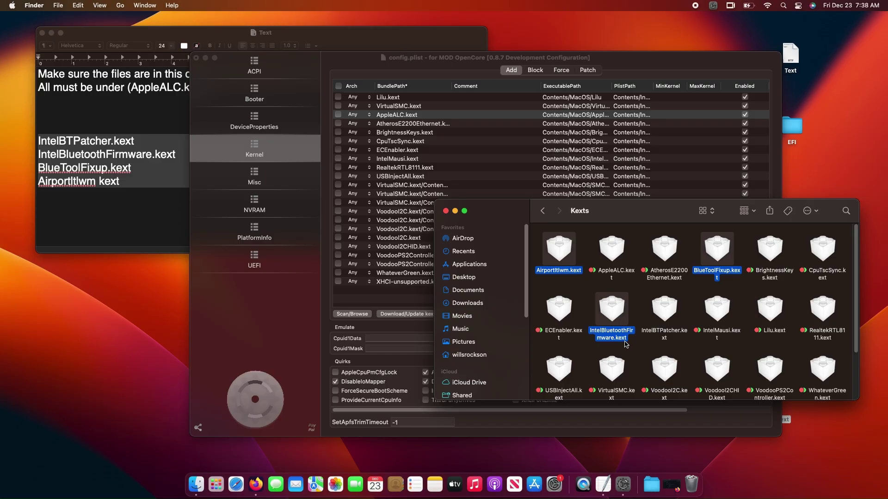
pyautogui.keyDown('super'); pyautogui.click(667, 315); pyautogui.keyUp('super')
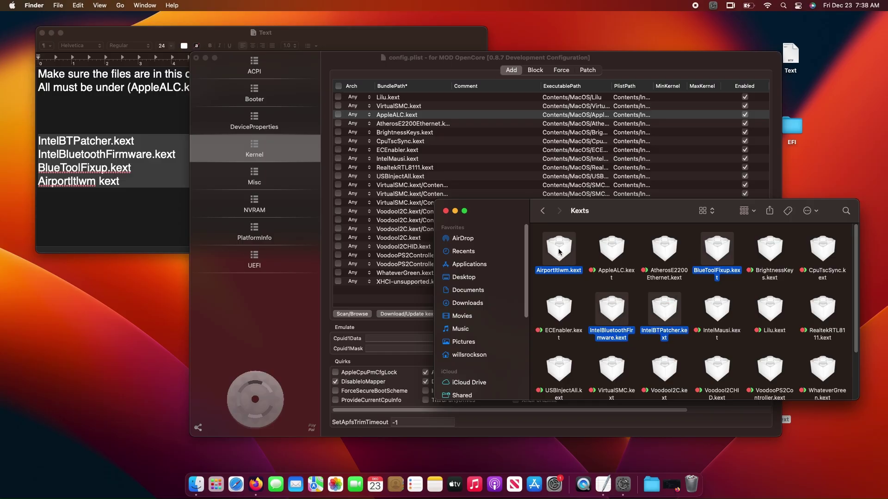
pyautogui.moveTo(559, 252); pyautogui.dragTo(412, 119)
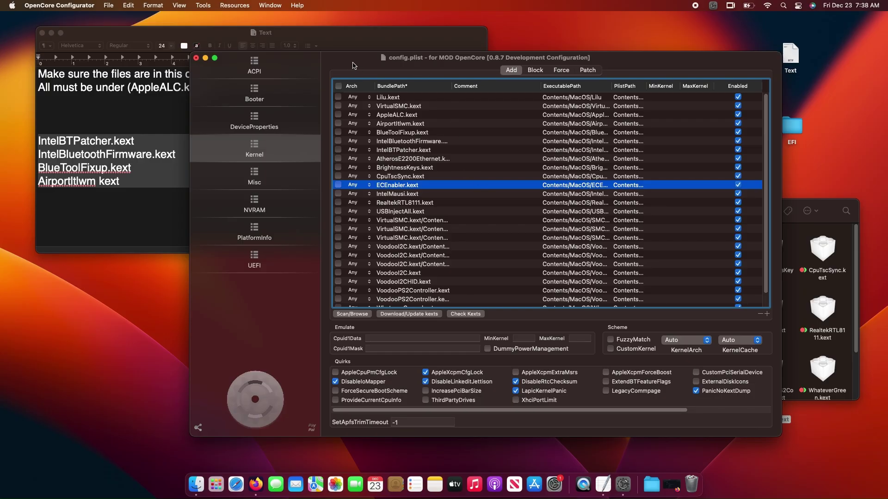
# Step: Move the config.plist window off the note, highlight IntelBTPatcher.kext as first in the note's order, and return to the kernel list
pyautogui.moveTo(353, 65); pyautogui.dragTo(392, 75)
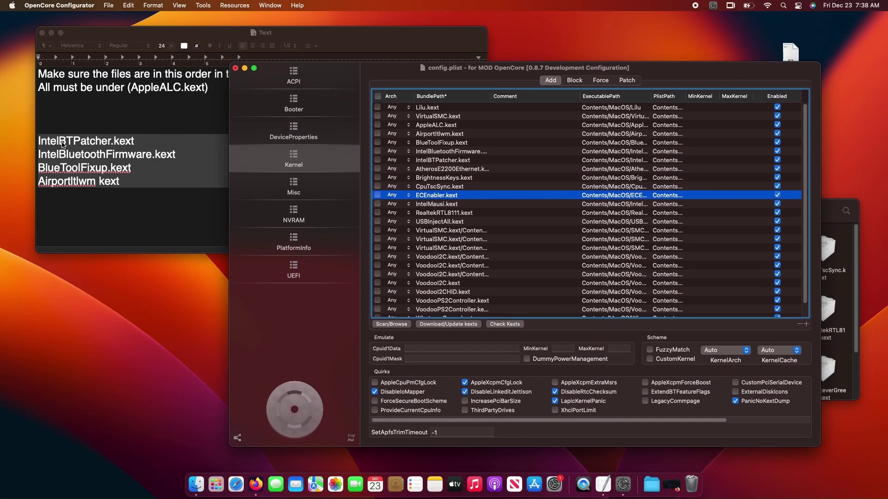
pyautogui.click(166, 206)
pyautogui.click(129, 208)
pyautogui.doubleClick(89, 142)
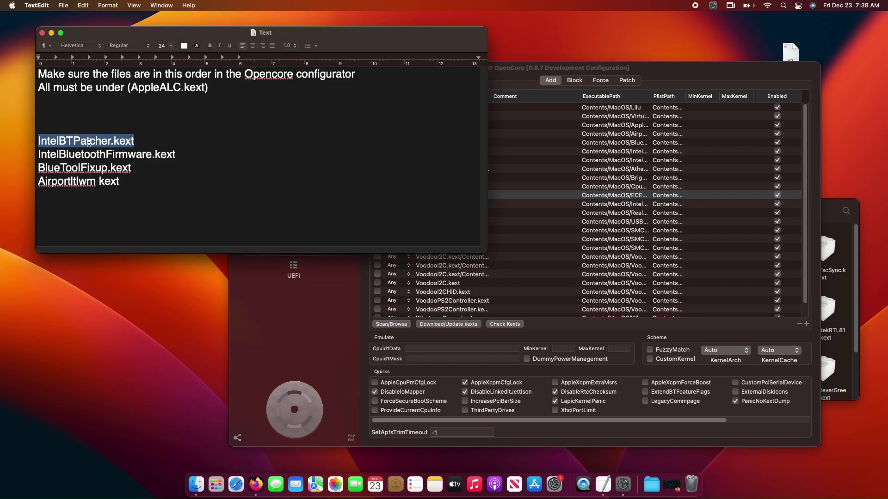
pyautogui.click(609, 72)
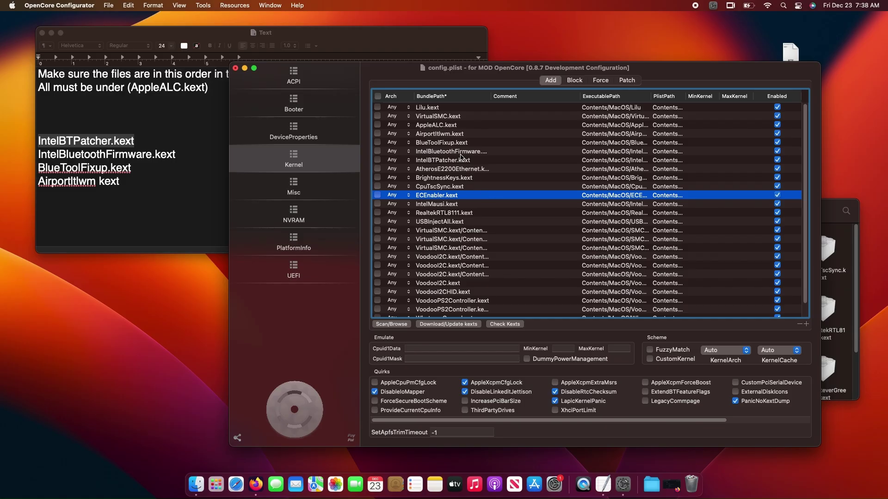
# Step: Reorder the kexts directly below AppleALC.kext as IntelBTPatcher, IntelBluetoothFirmware, BlueToolFixup and AirportItlwm, and check each entry against the note
pyautogui.moveTo(455, 162); pyautogui.dragTo(446, 135)
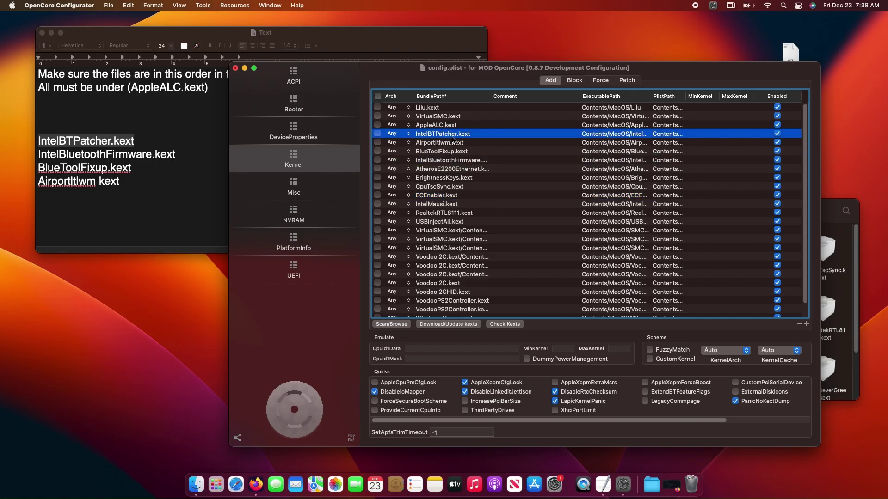
pyautogui.moveTo(445, 164)
pyautogui.mouseDown()
pyautogui.moveTo(442, 143)
pyautogui.moveTo(443, 162)
pyautogui.moveTo(446, 150)
pyautogui.mouseUp()
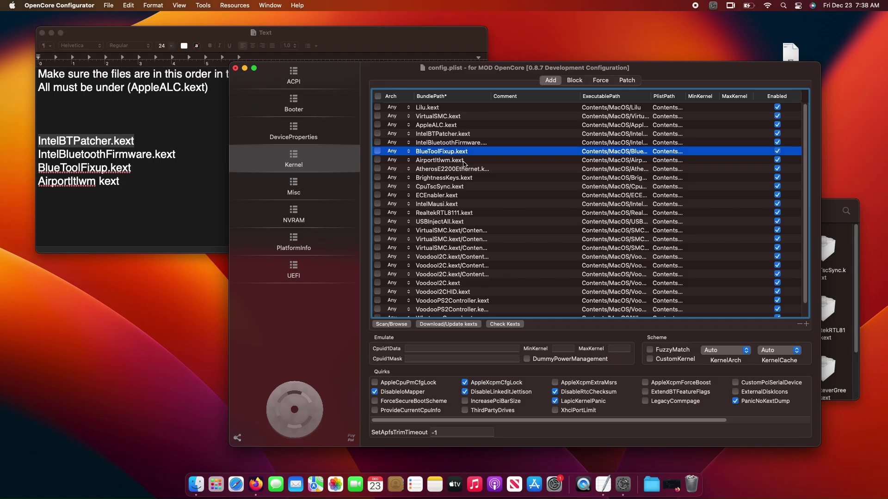
pyautogui.click(442, 135)
pyautogui.click(442, 143)
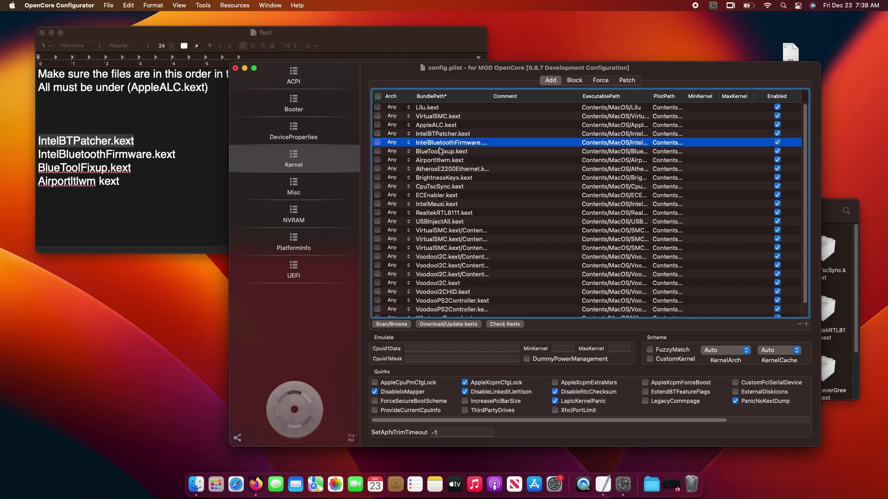
pyautogui.click(432, 153)
pyautogui.click(436, 162)
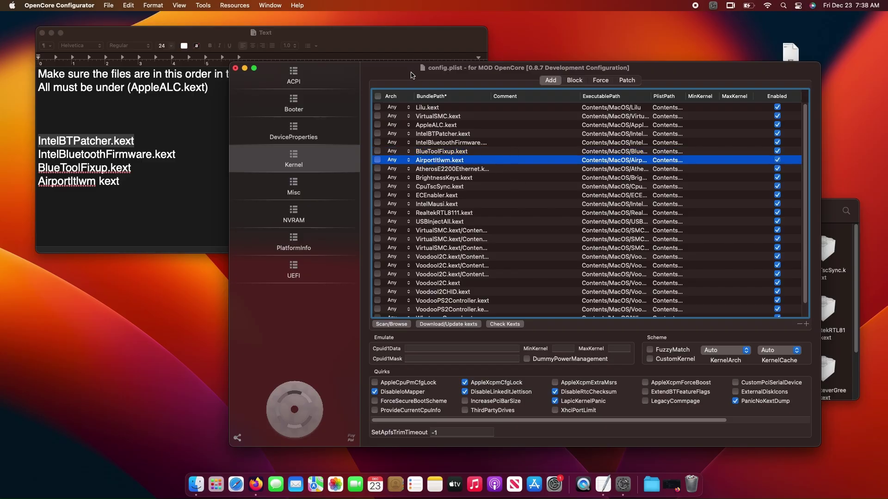
# Step: Save the edited config.plist and close its window
pyautogui.click(109, 6)
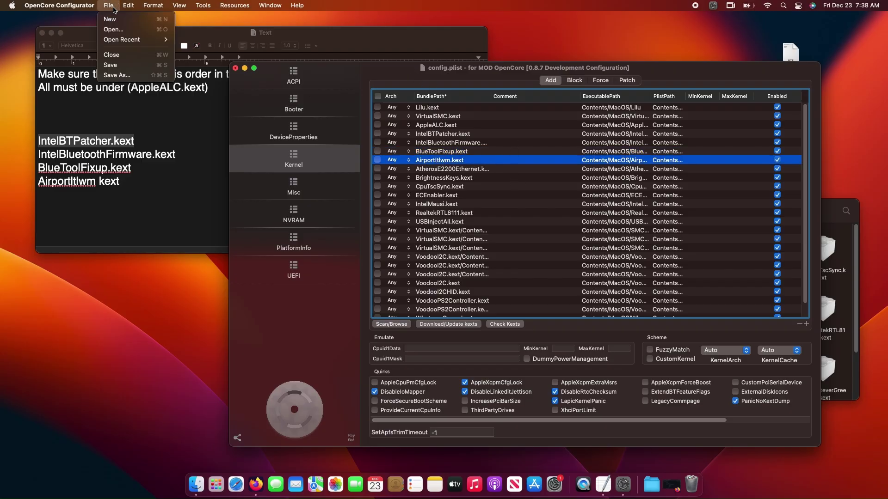
pyautogui.click(120, 68)
pyautogui.click(235, 68)
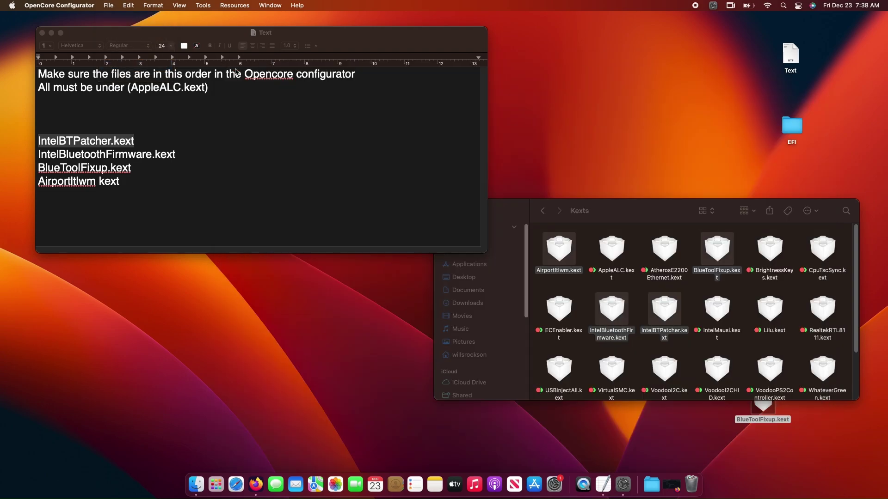
# Step: Close the Kexts folder window in Finder and clear the selection of the kext files on the desktop
pyautogui.click(636, 215)
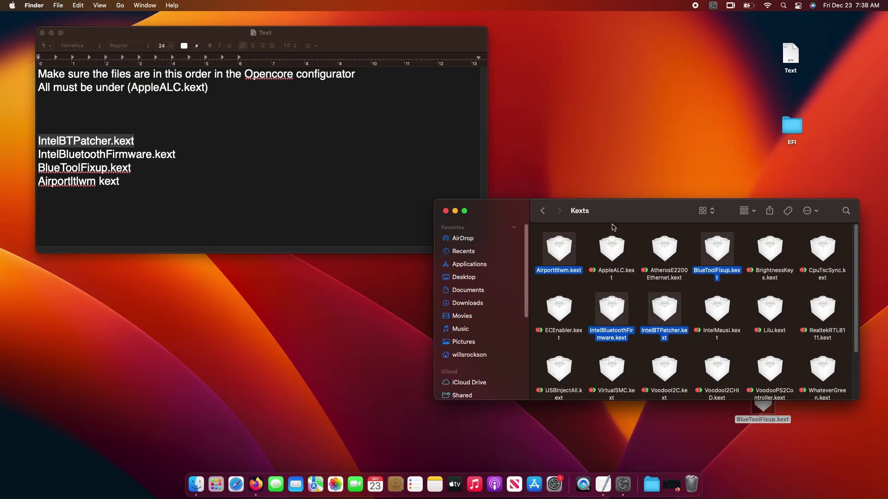
pyautogui.click(446, 212)
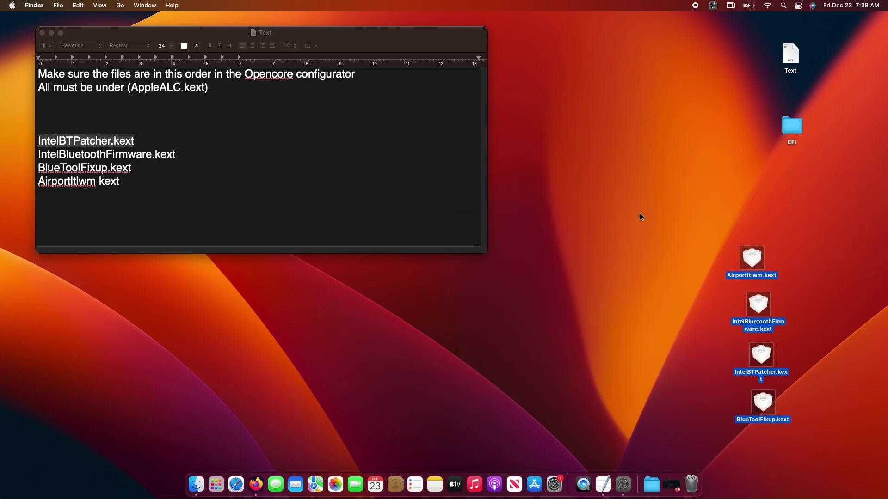
pyautogui.click(640, 215)
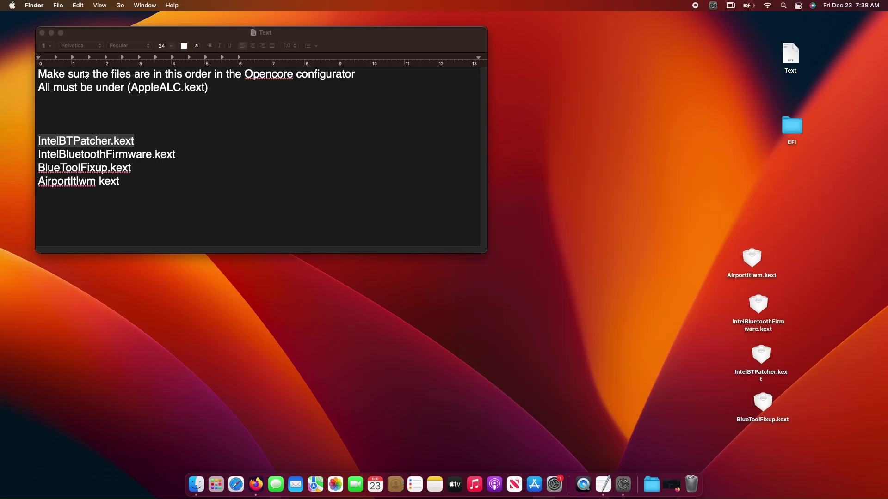